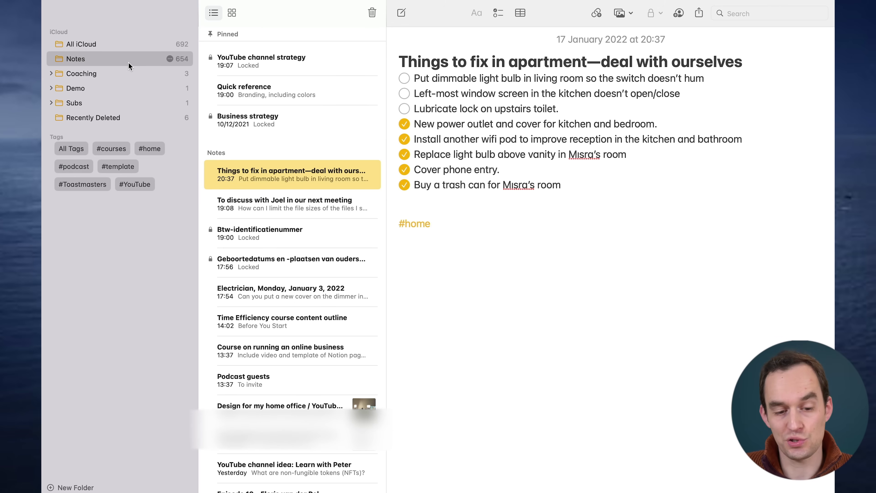
Step: Look at the contents of the Demo folder and return to the Notes folder
left_click(107, 87)
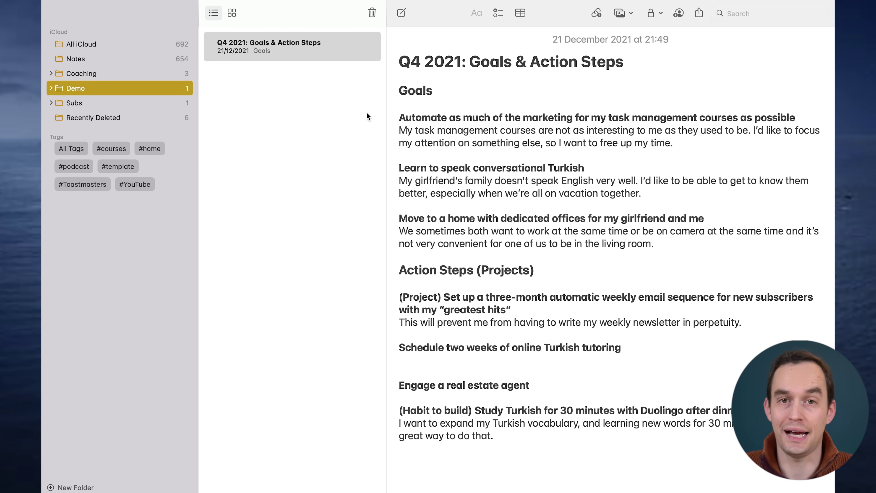
left_click(111, 60)
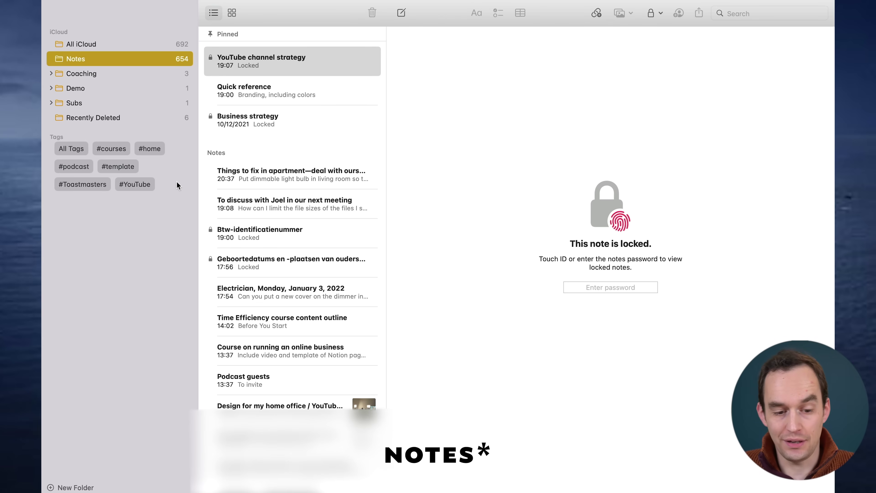
Step: Filter the notes by #Toastmasters and check the tag at the end of the November 24, 2021 Fusion club meeting notes
left_click(81, 185)
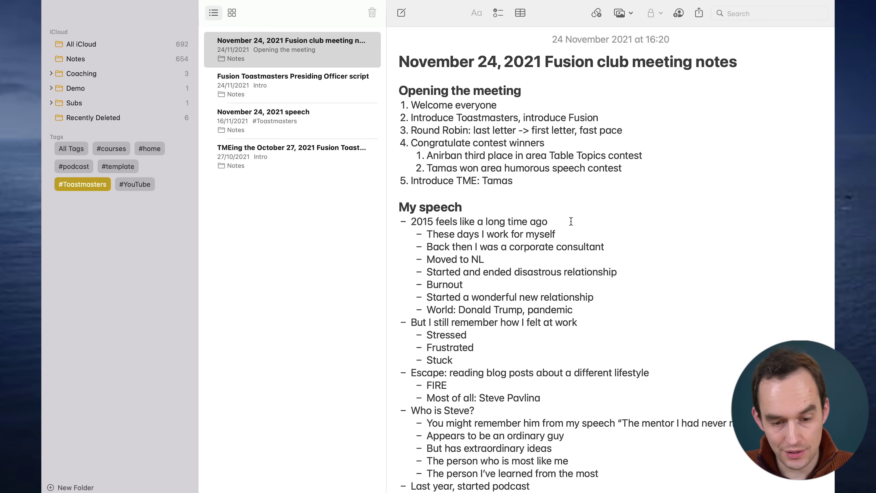
scroll(570, 222, "down", 10)
left_click(416, 463)
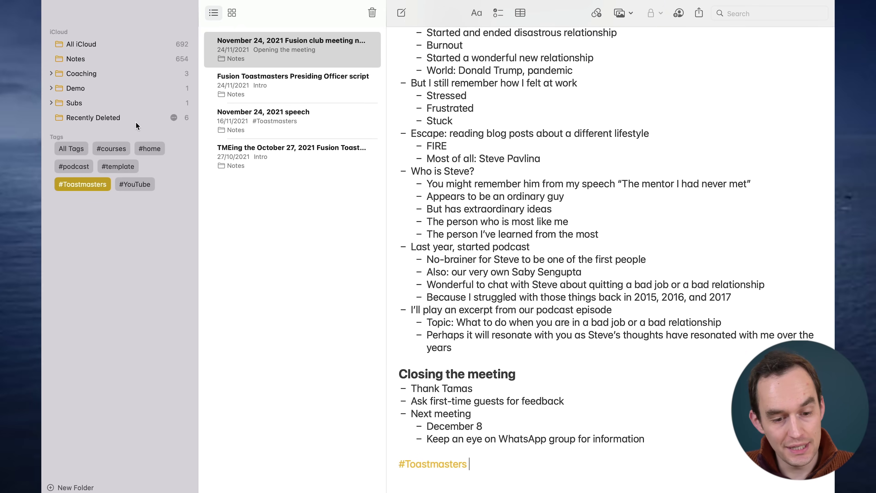
Step: Switch the tag filter from #Toastmasters to #YouTube and check the tags at the end of the home office design note
left_click(136, 187)
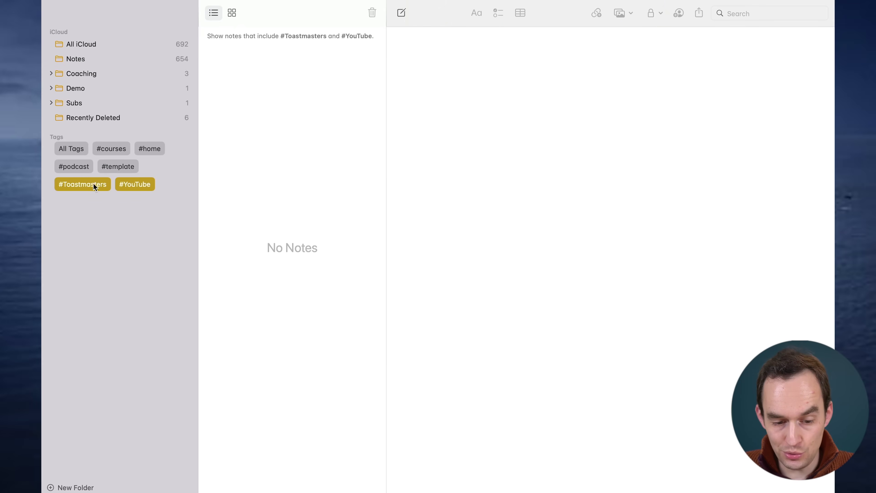
left_click(93, 183)
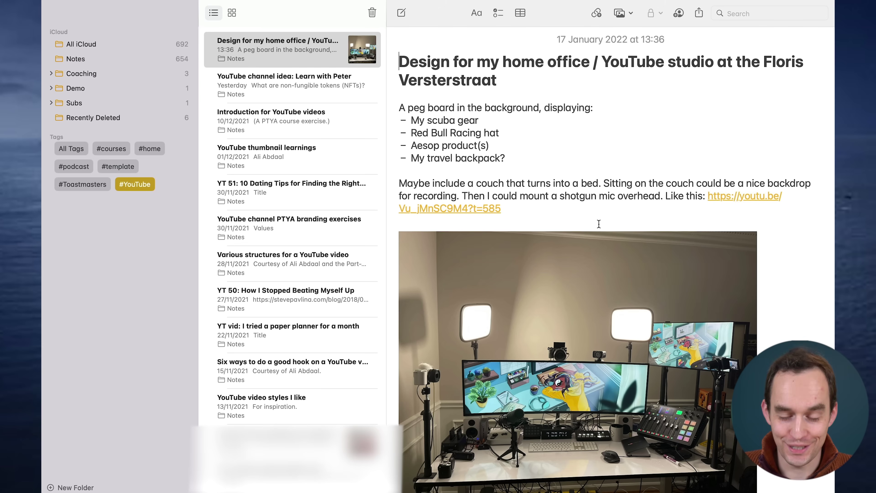
scroll(599, 224, "down", 15)
left_click(488, 464)
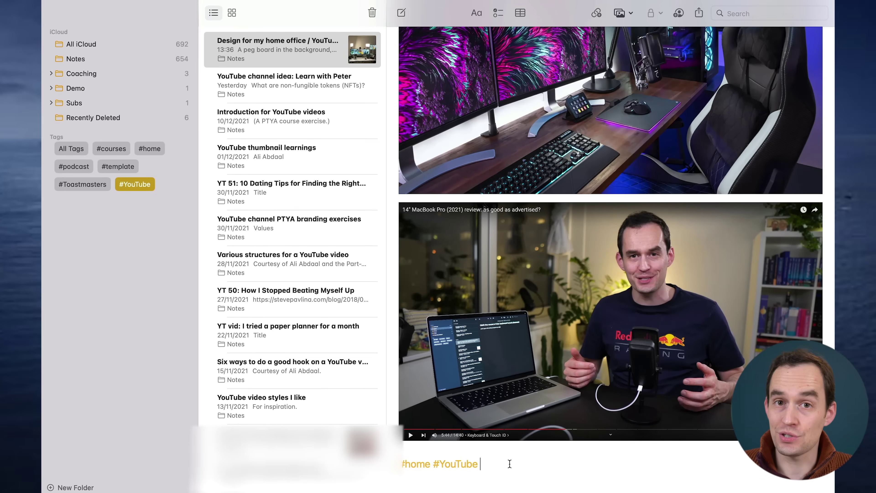
key("Left")
key("Left")
key("Left")
key("Left")
key("Left")
key("Left")
key("Left")
key("Left")
key("Left")
key("Left")
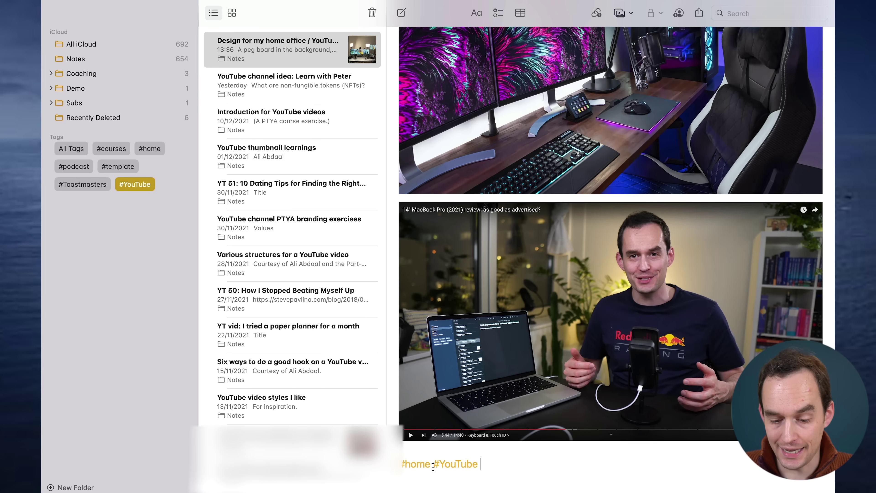
left_click(511, 479)
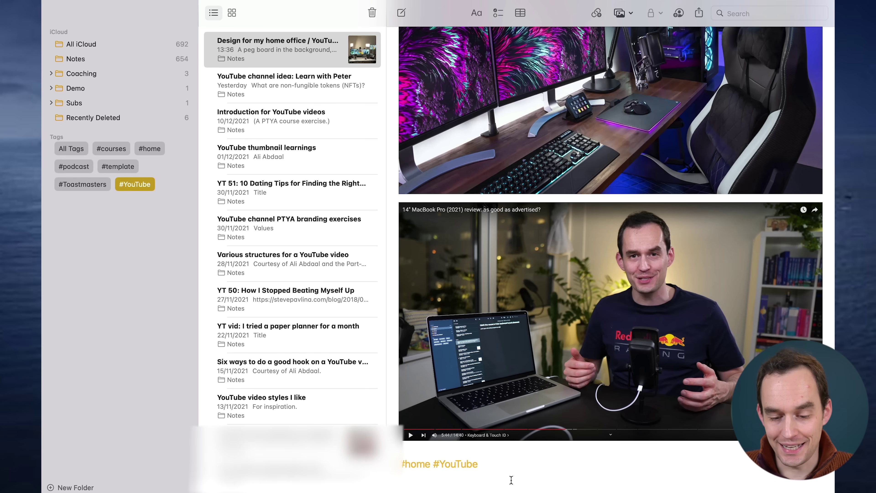
scroll(296, 92, "up", 2)
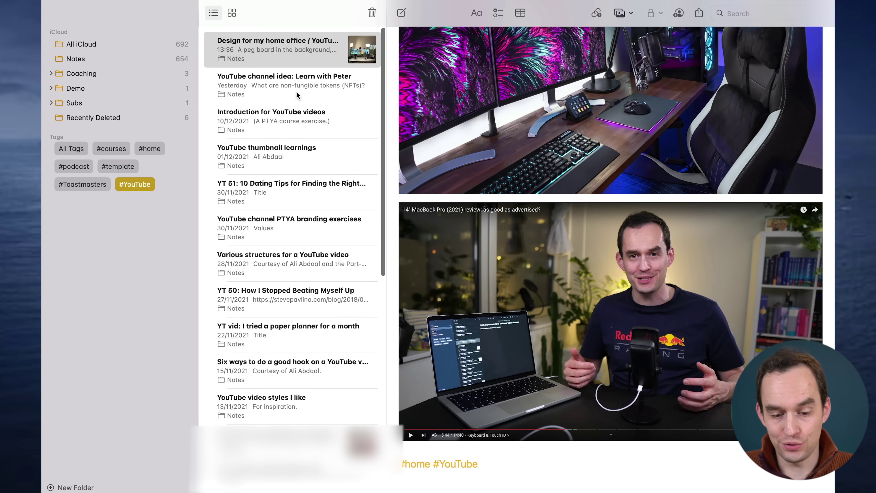
Step: Clear the #YouTube filter, filter the notes by #home, and add #YouTube to show only notes with both tags
left_click(140, 186)
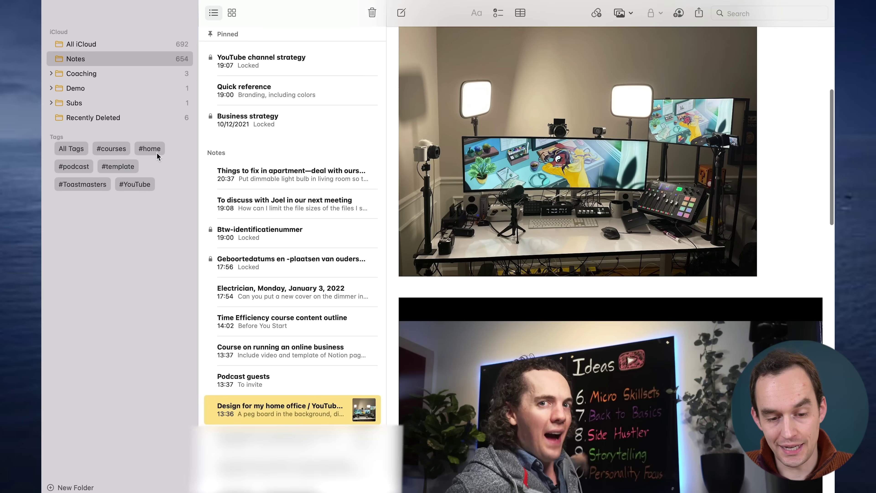
left_click(158, 152)
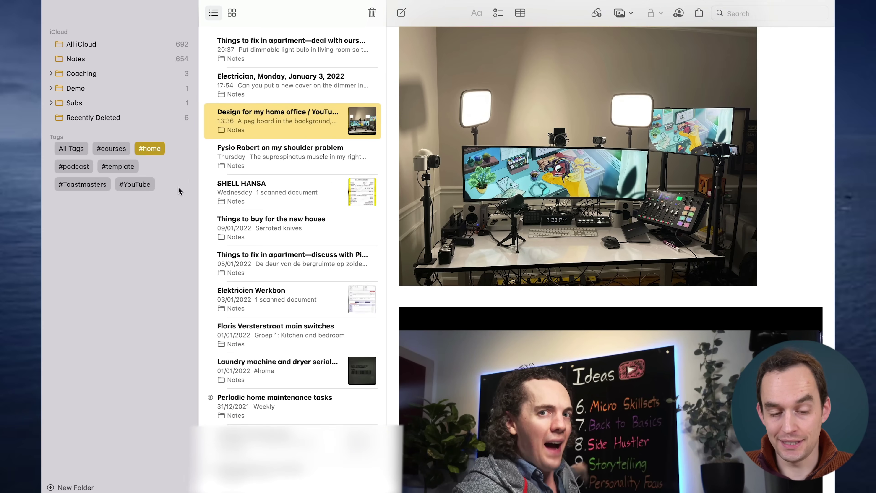
left_click(142, 186)
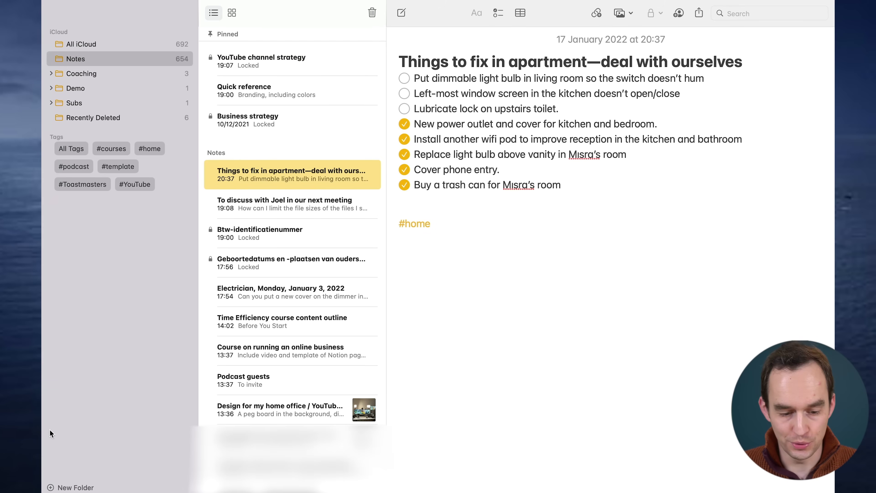
Step: Create a smart folder named "Home & YouTube" that collects notes with the #home and #YouTube tags
left_click(69, 487)
left_click(86, 482)
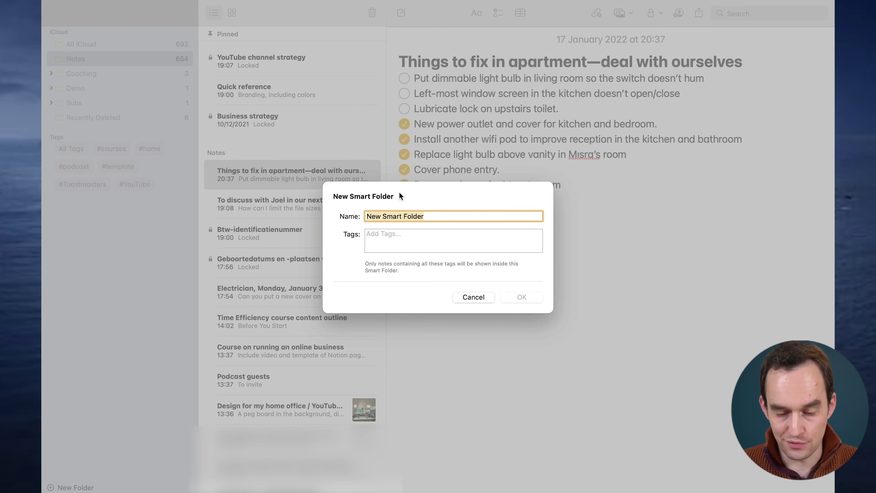
type("Home")
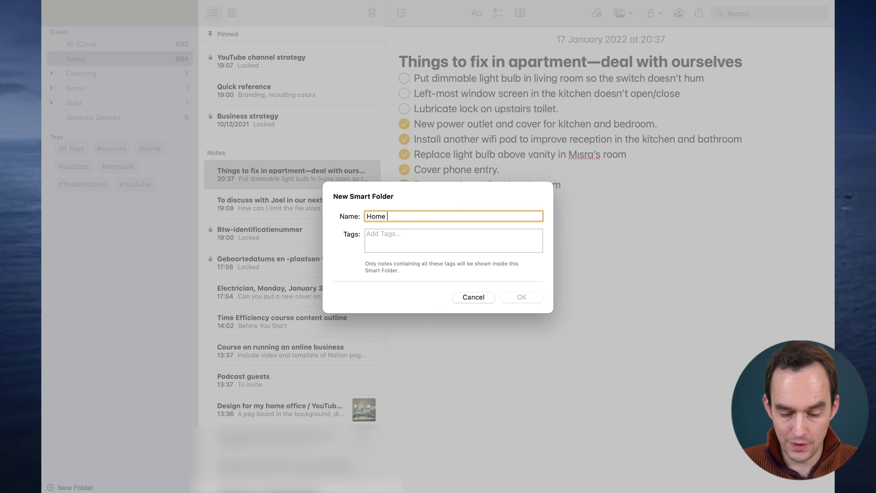
type(" & YouTube")
key("Tab")
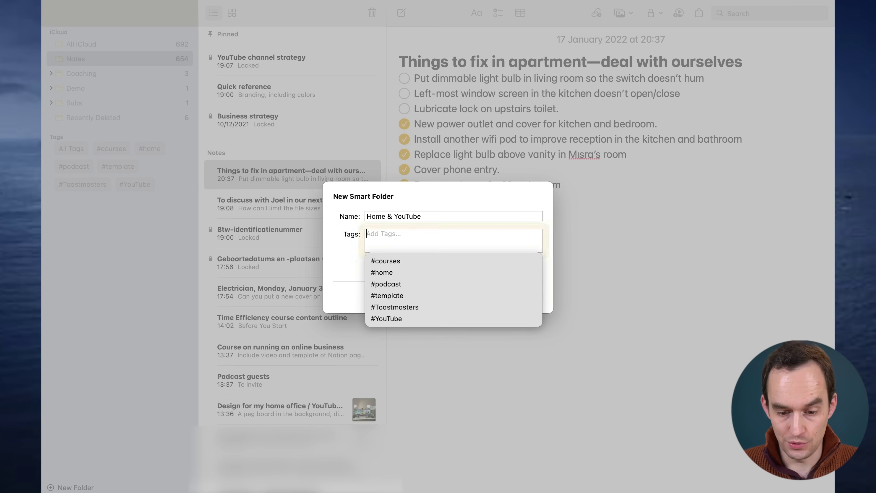
left_click(407, 271)
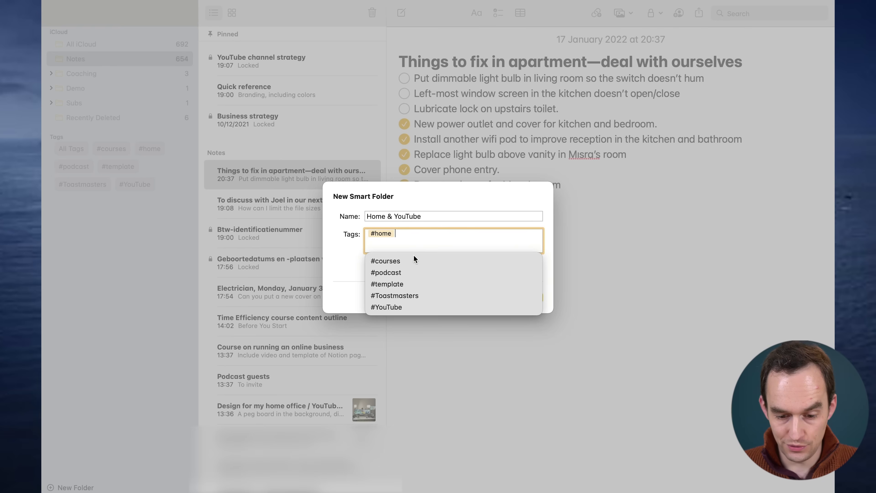
left_click(395, 306)
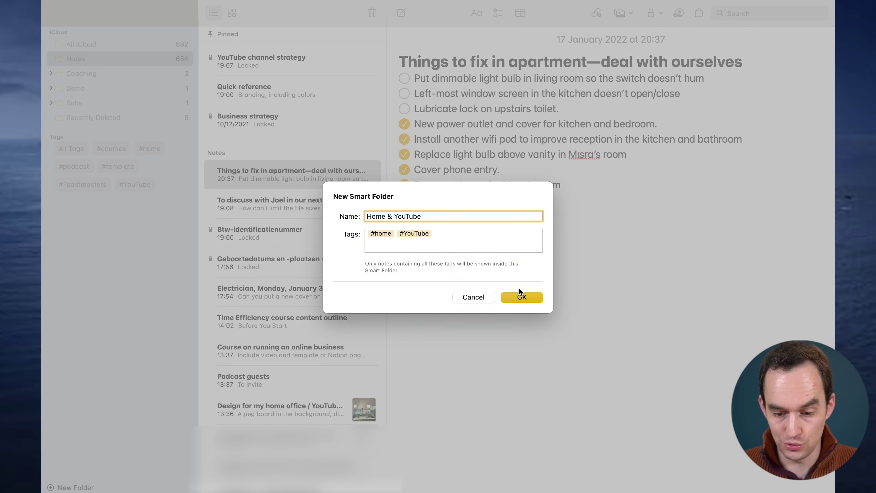
left_click(520, 297)
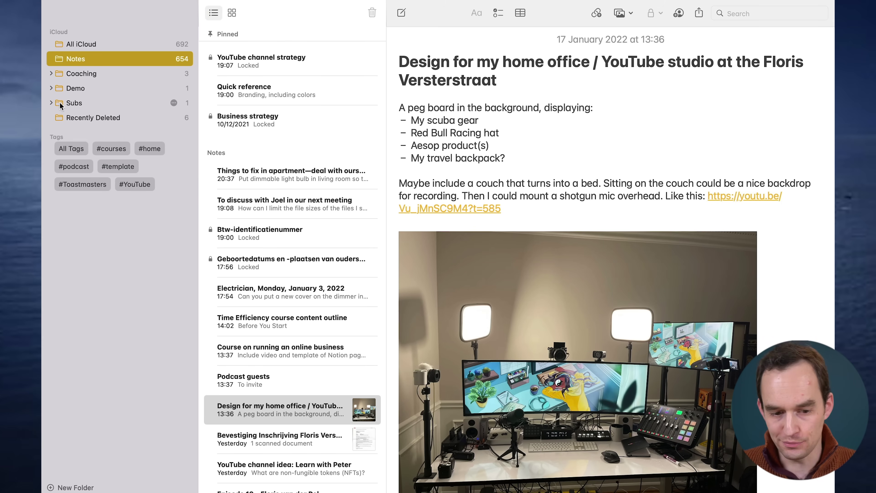
Step: Expand the Demo folder, view the notes in it and its two sub-folders, and collapse it again
left_click(51, 88)
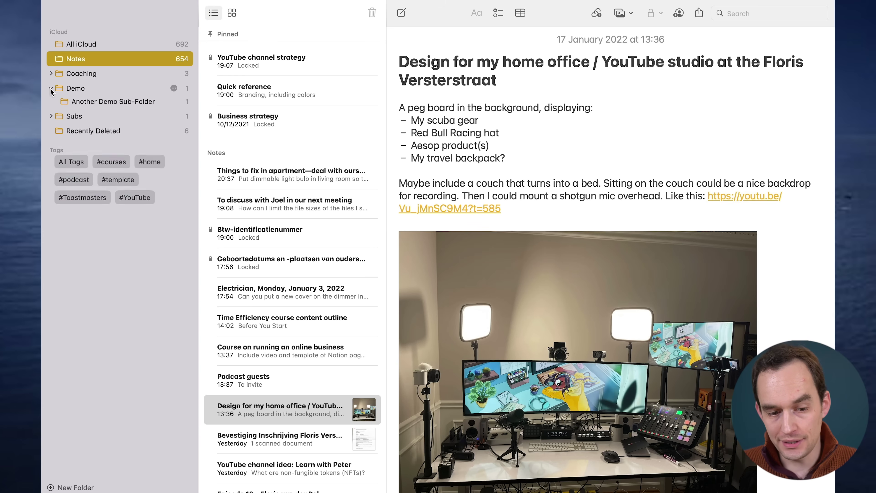
left_click(111, 90)
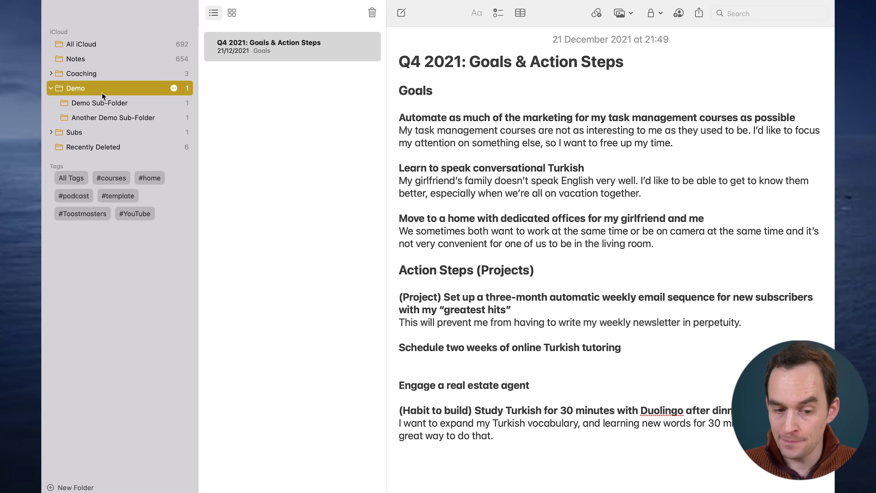
left_click(108, 103)
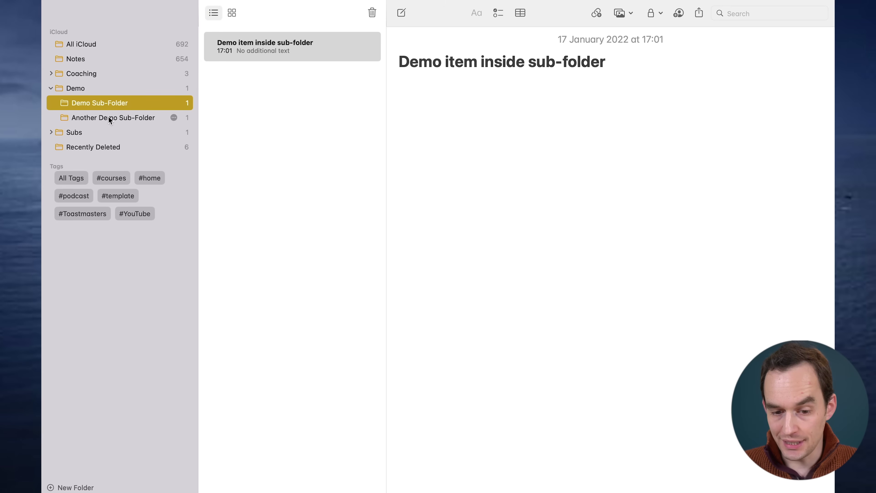
left_click(108, 117)
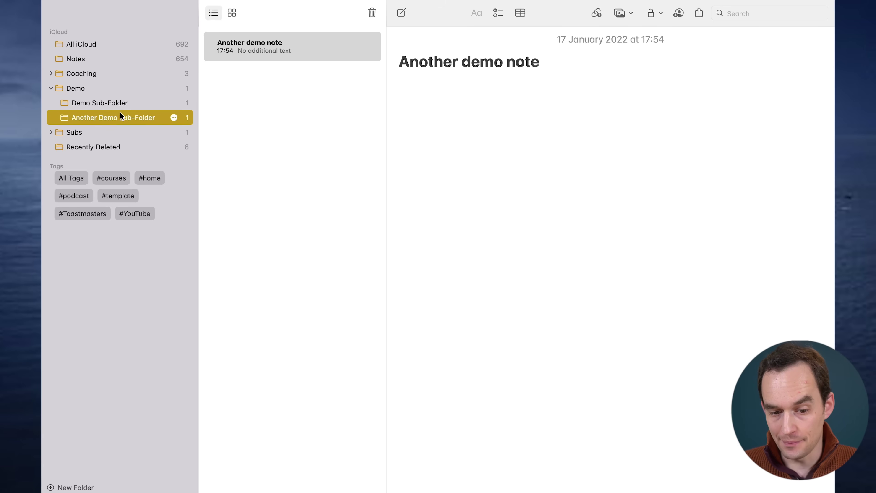
left_click(144, 88)
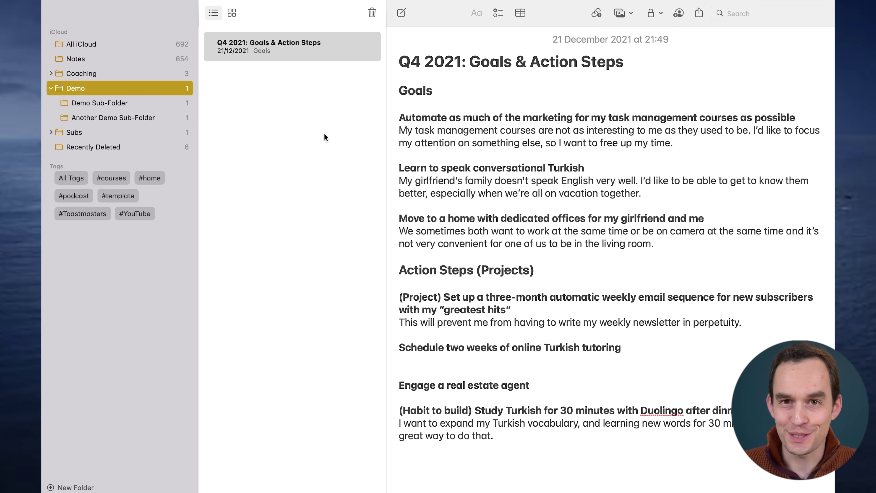
left_click(51, 88)
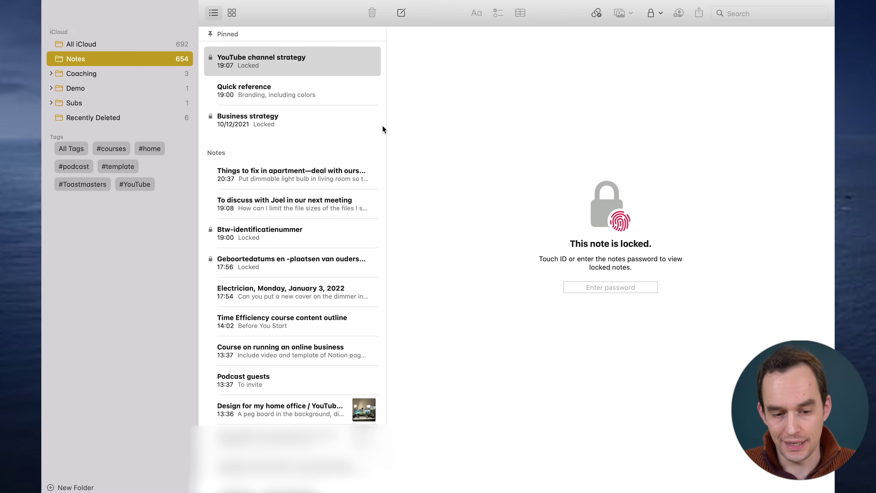
Step: Filter the notes by #template and duplicate the "Regular coaching call" note
left_click(123, 168)
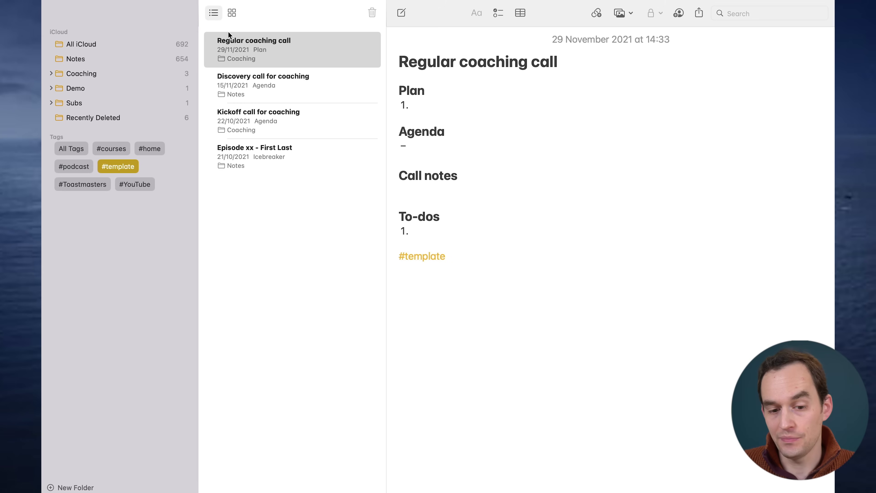
left_click(510, 117)
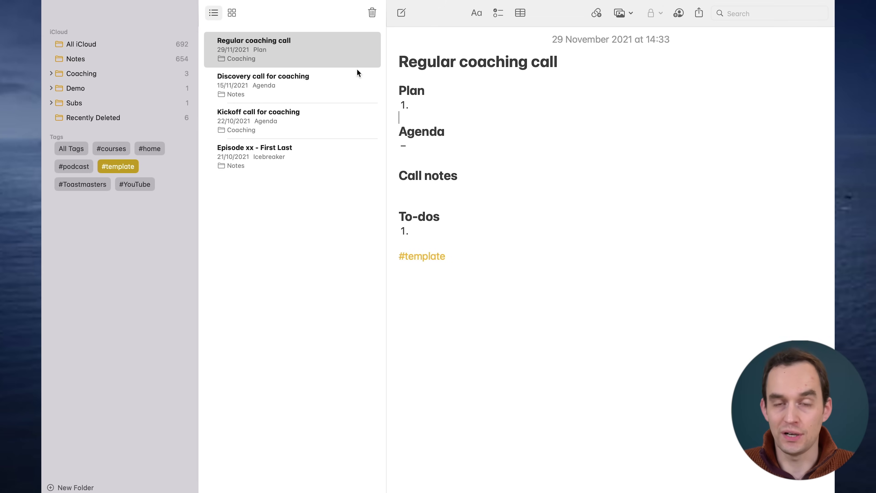
right_click(293, 48)
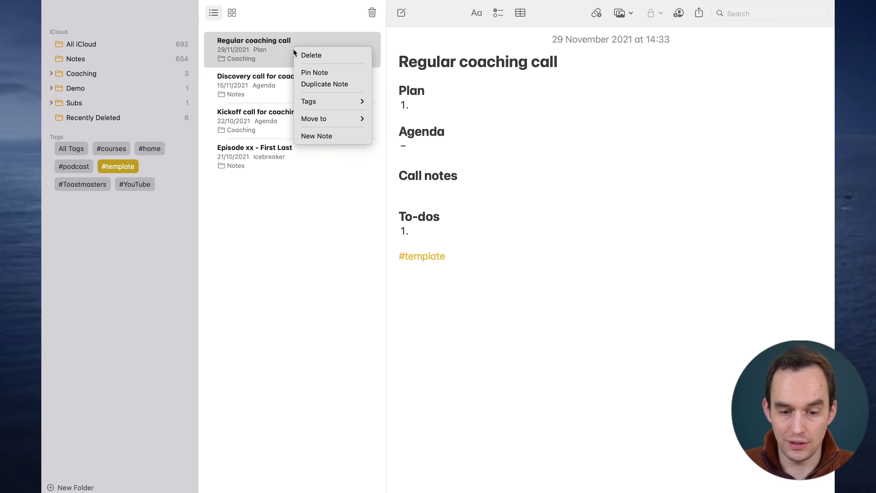
key("super+d")
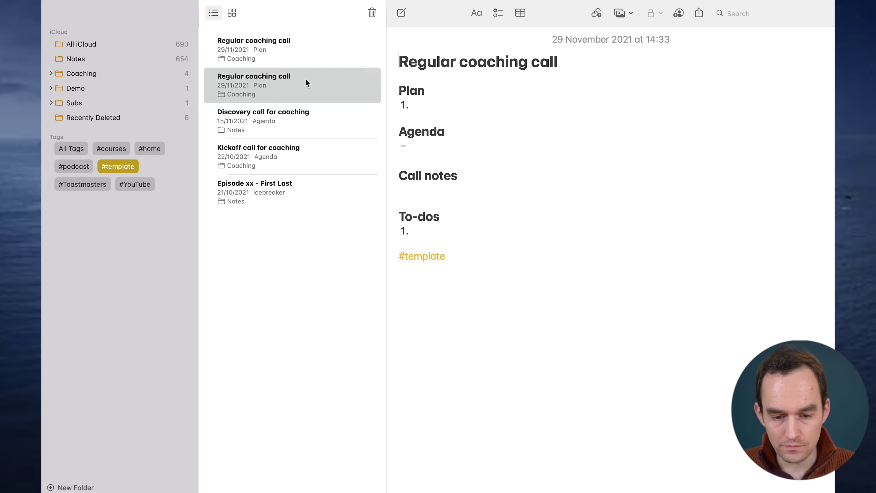
Step: Delete the #template tag from the duplicated "Regular coaching call" note and open that copy for editing
left_click_drag(465, 256, 397, 257)
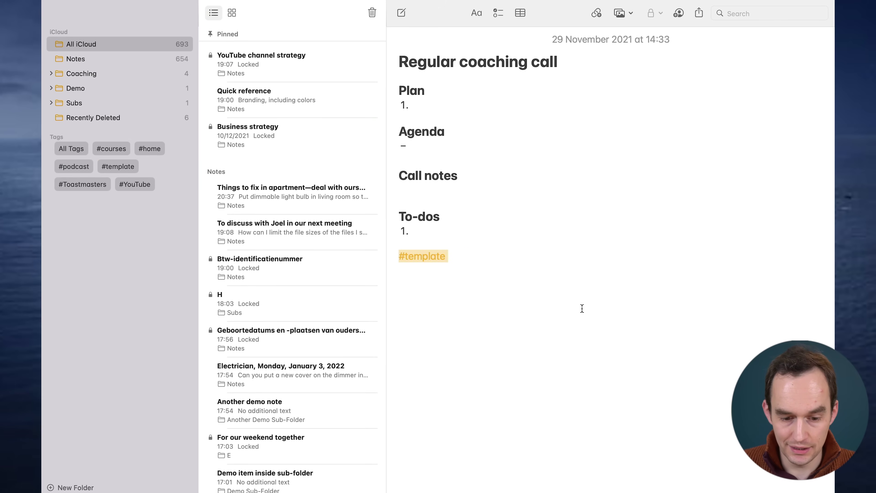
key("BackSpace")
left_click(292, 202)
left_click(440, 104)
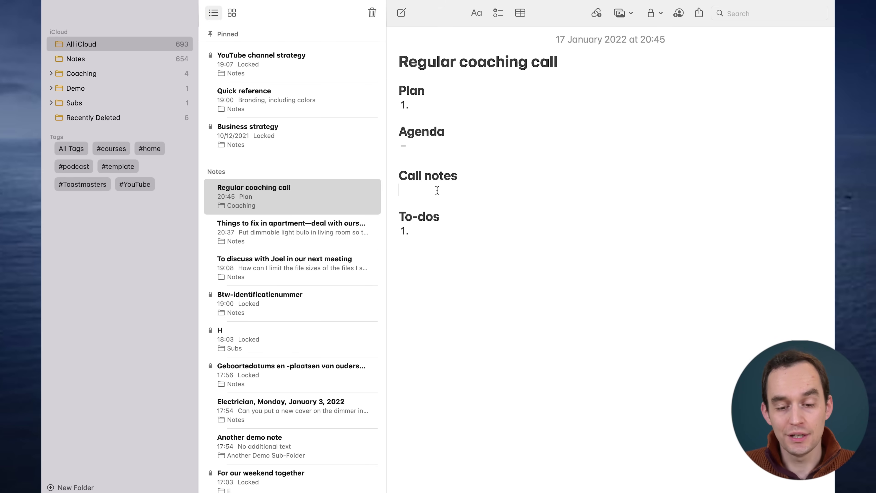
Step: List under To-dos: "Schedule the next coaching", "Send me a list of your goals" and "Send me a screenshot of your weekly schedule"
left_click(434, 228)
type("Schedule the nes")
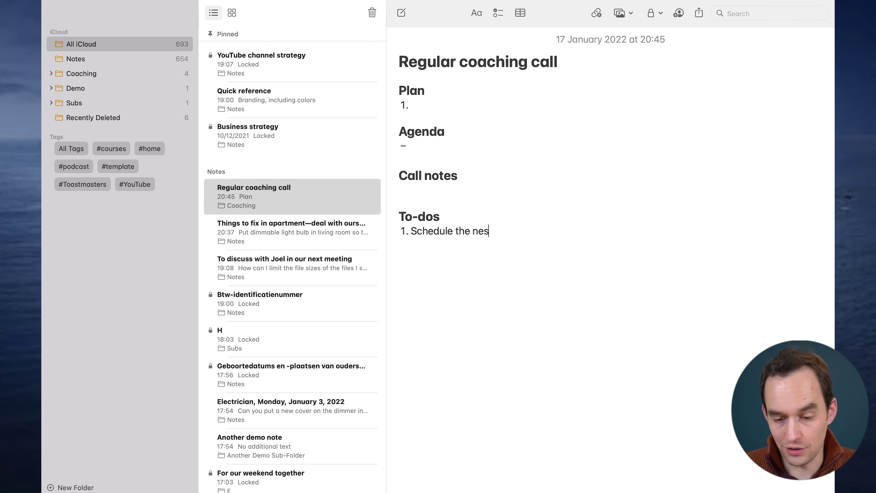
key("BackSpace")
type("xt coaching")
key("Return")
type("Send me a list of your goals")
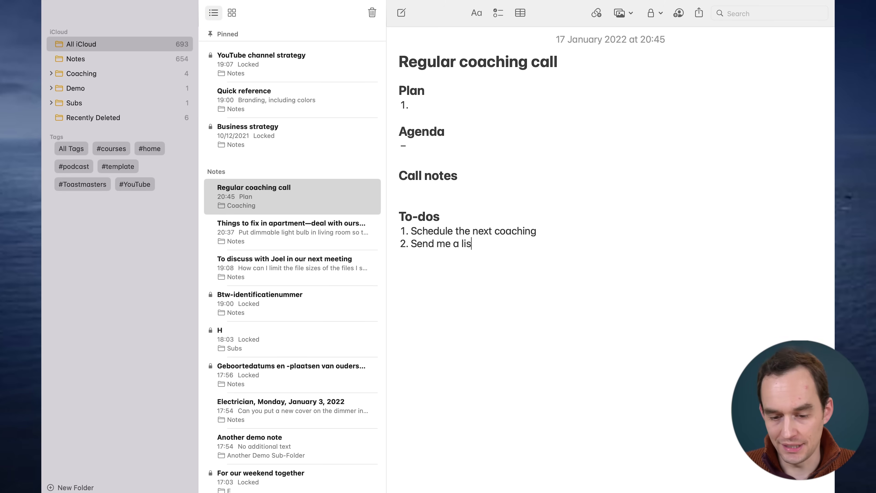
key("Return")
type("Send me")
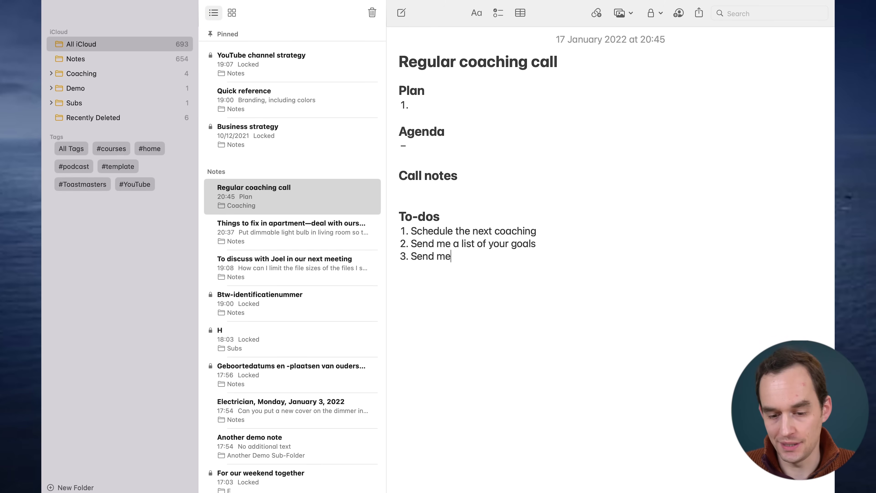
type(" a screenshot of your weekly schedule")
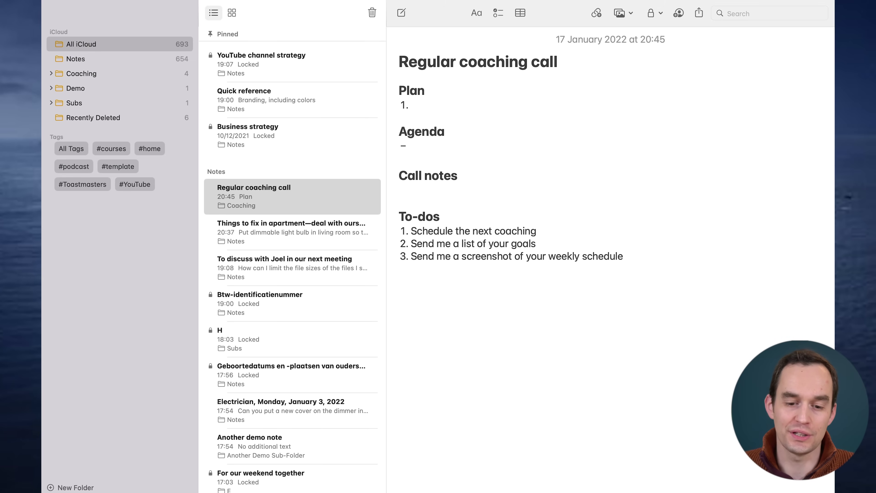
Step: Filter the notes by #template and read through the "Episode xx - First Last" podcast template
left_click(426, 90)
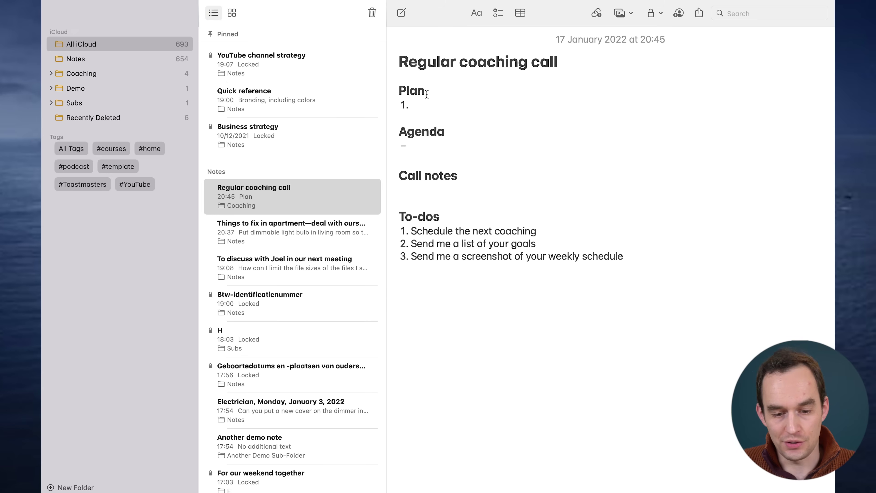
left_click(123, 166)
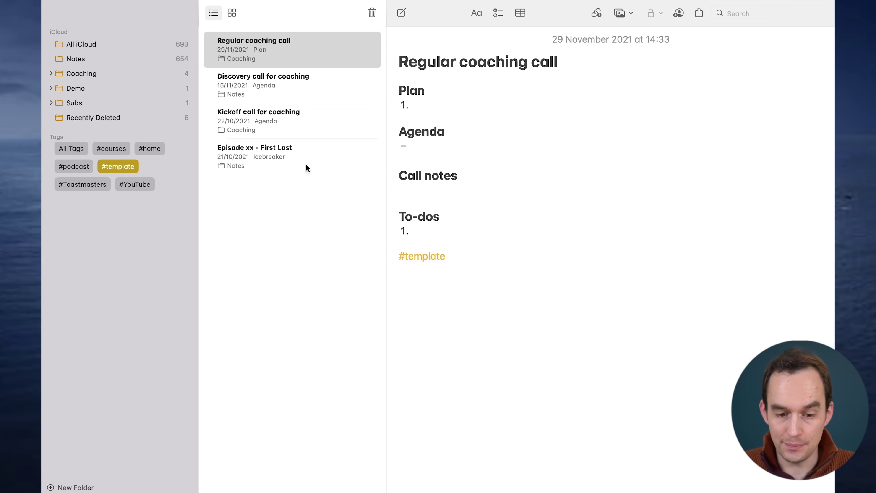
left_click(317, 158)
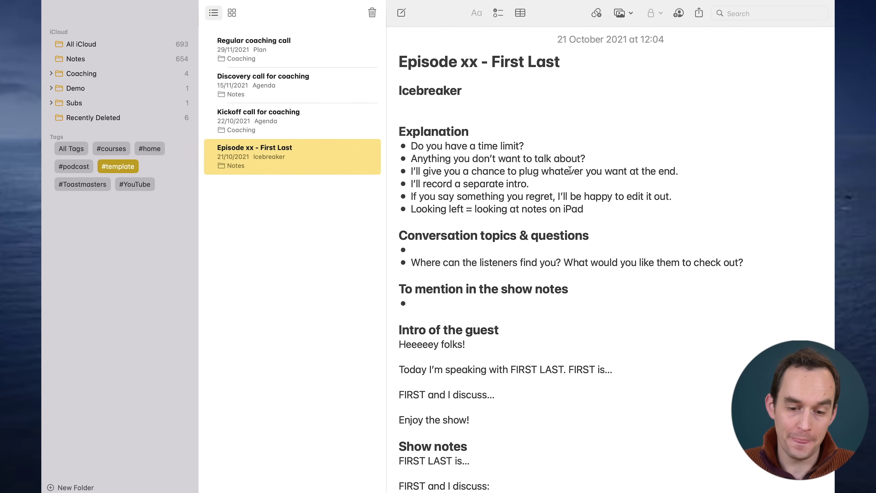
left_click(425, 105)
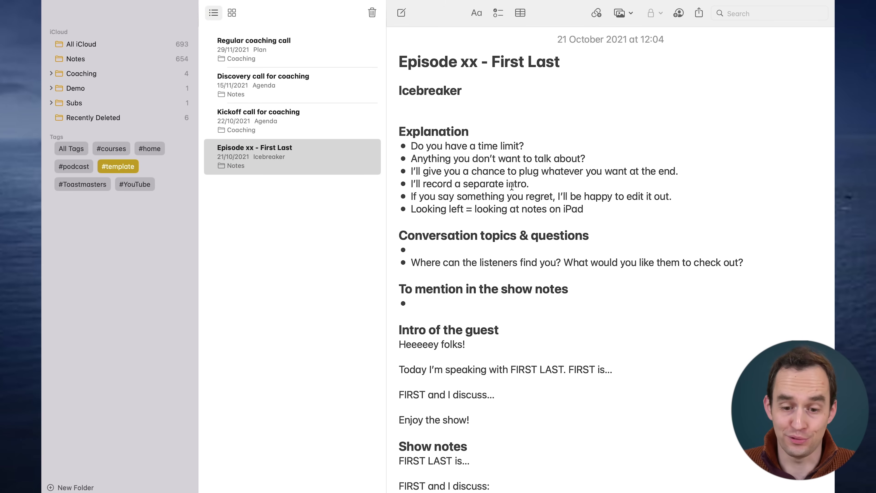
left_click_drag(559, 196, 462, 148)
left_click(462, 148)
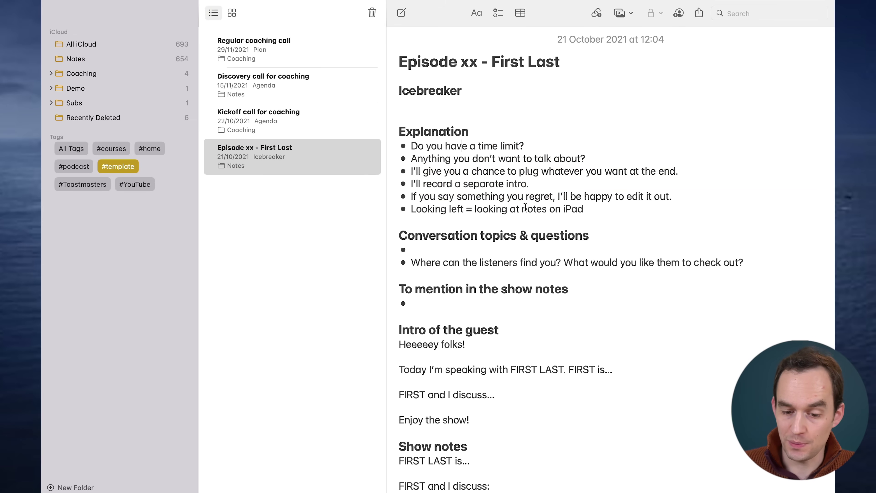
scroll(448, 207, "down", 4)
left_click(437, 178)
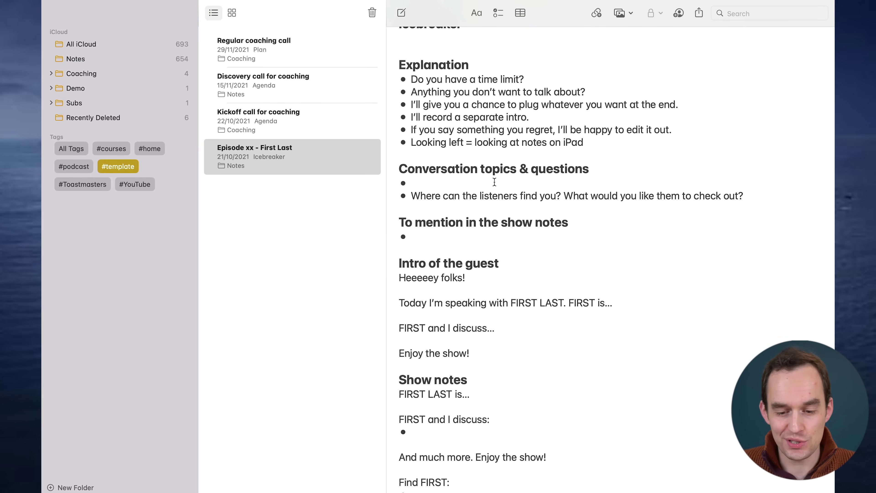
scroll(482, 307, "down", 3)
scroll(535, 153, "up", 4)
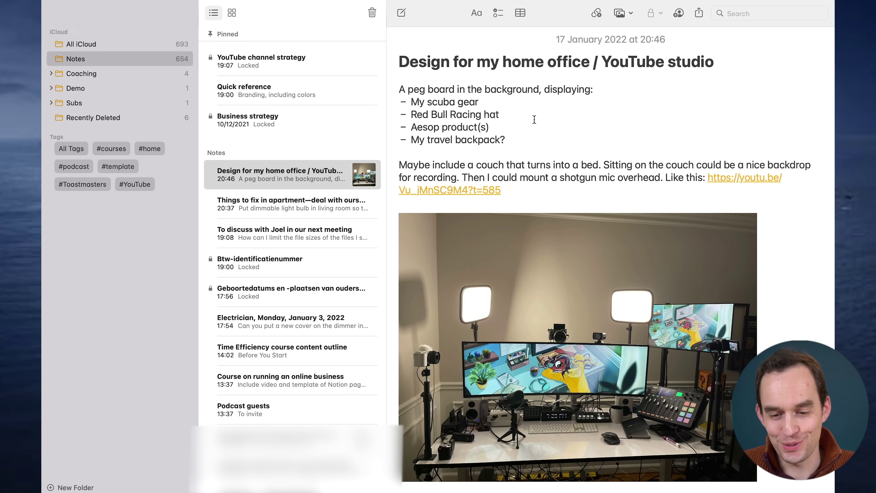
Step: Look through the text and embedded images of the "Design for my home office / YouTube studio" note down to its tags
scroll(590, 138, "down", 5)
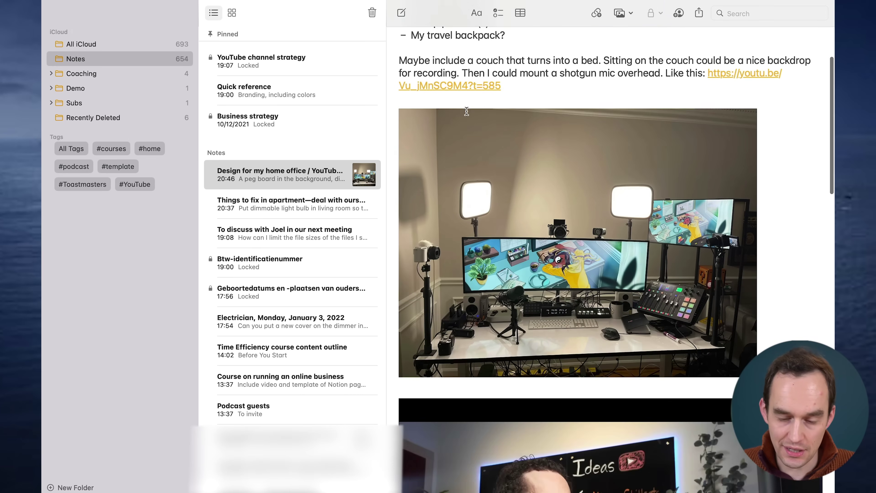
scroll(552, 173, "down", 8)
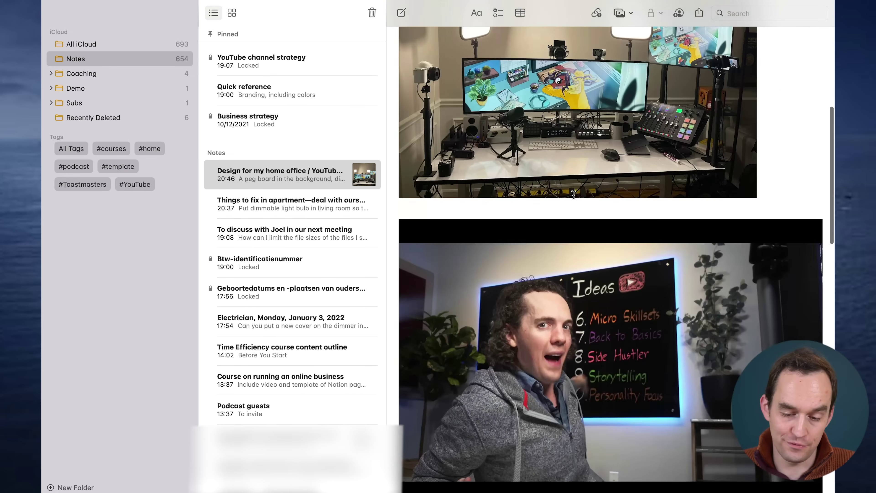
scroll(574, 195, "down", 7)
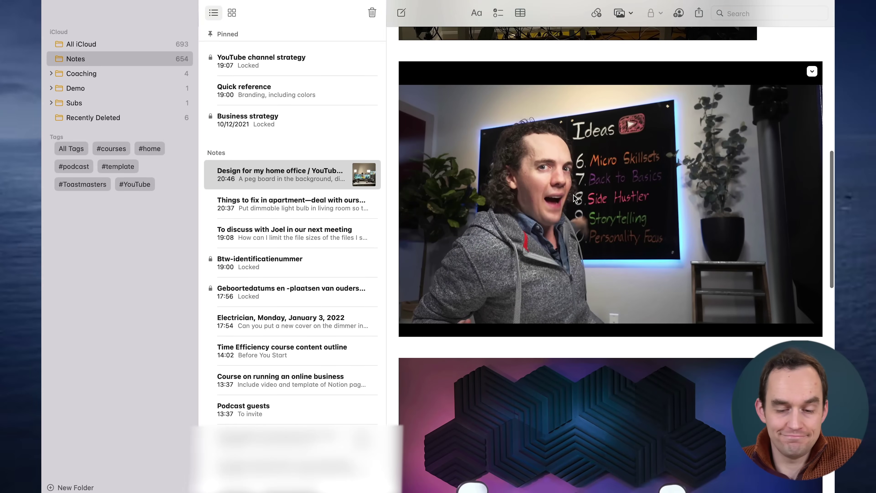
scroll(574, 194, "down", 2)
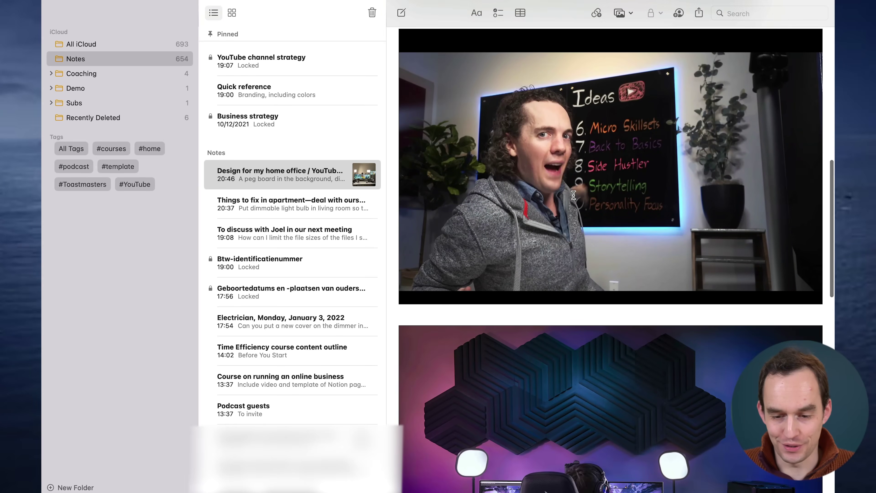
scroll(604, 203, "up", 5)
scroll(636, 213, "up", 3)
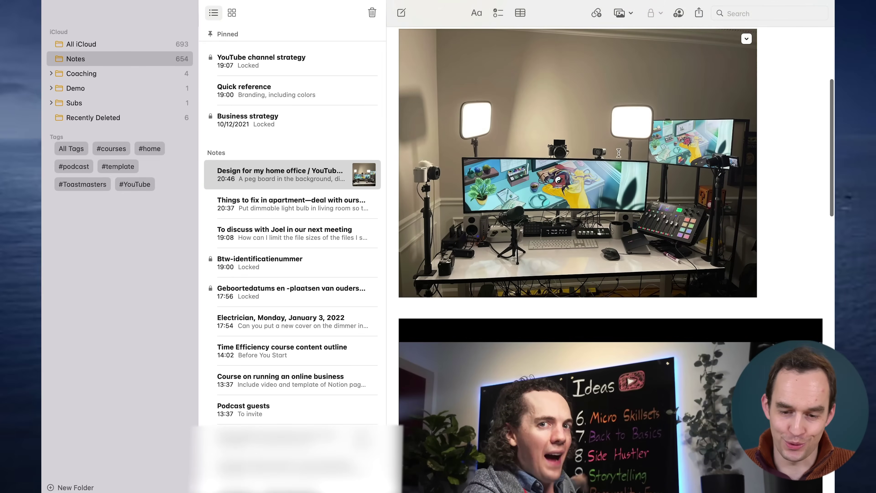
scroll(643, 189, "down", 5)
scroll(643, 190, "down", 7)
scroll(621, 242, "up", 1)
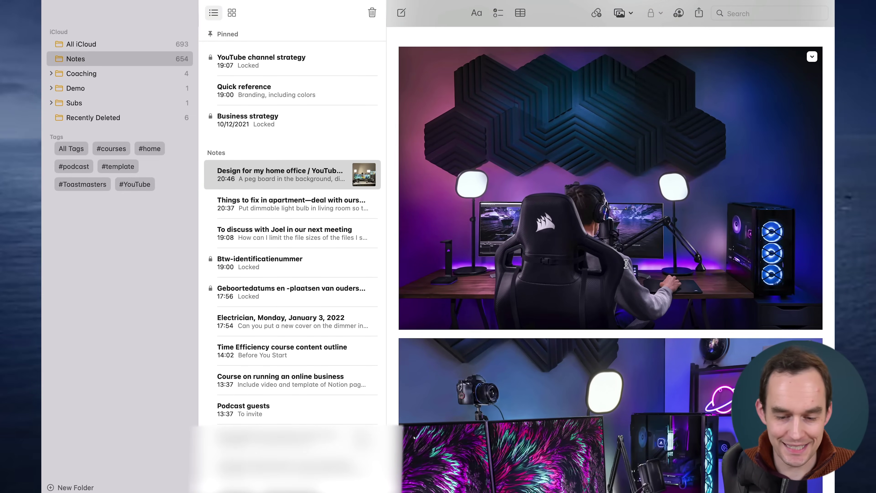
scroll(626, 263, "down", 10)
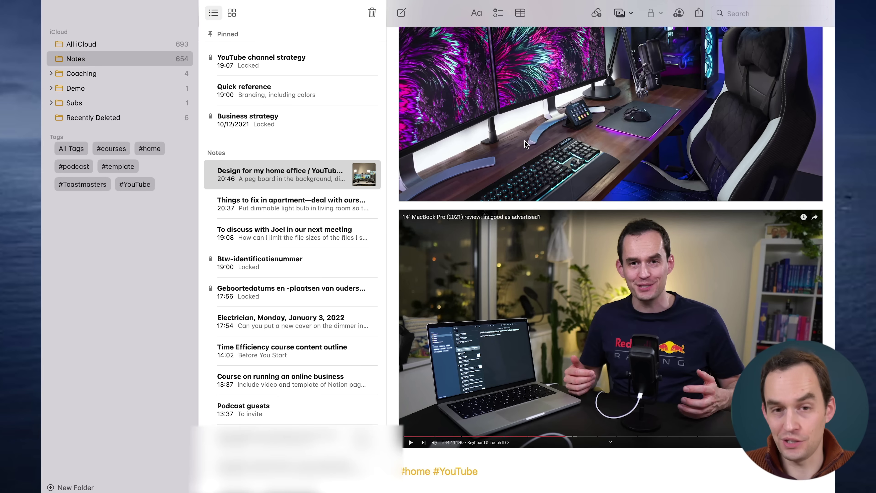
Step: Create a new note in the Notes folder and insert a document scanned with the iPhone
key("super+n")
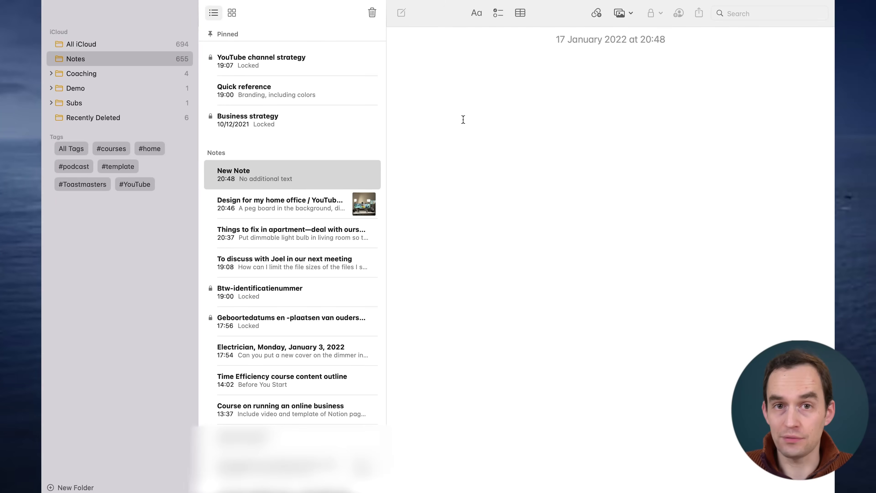
left_click(630, 14)
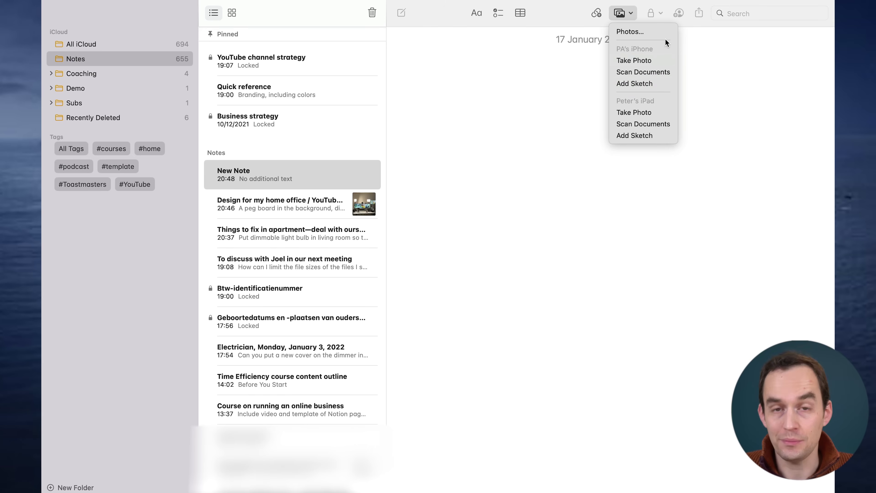
left_click(652, 72)
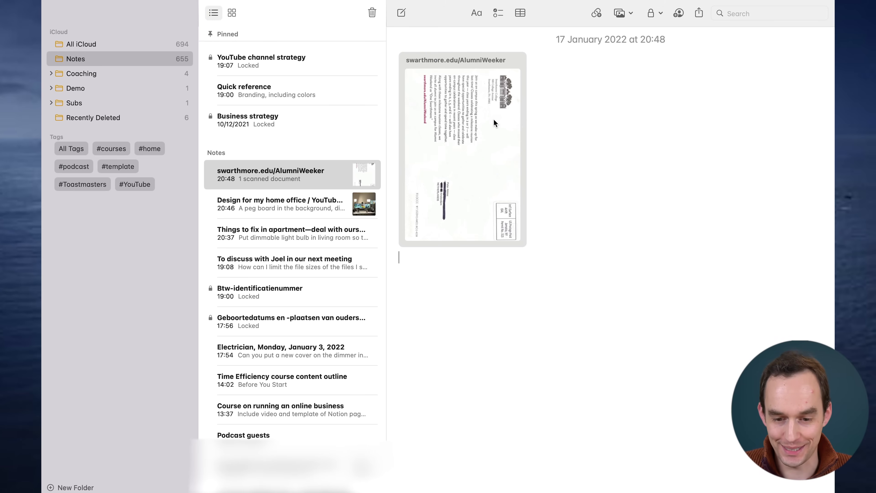
Step: Open the scanned document, rotate it upright, select its body text as a test, and close the scan
double_click(473, 128)
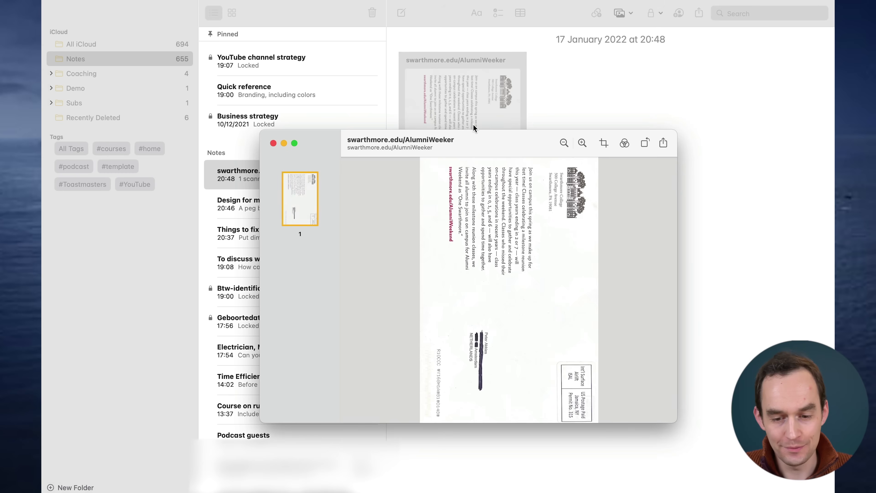
left_click(644, 144)
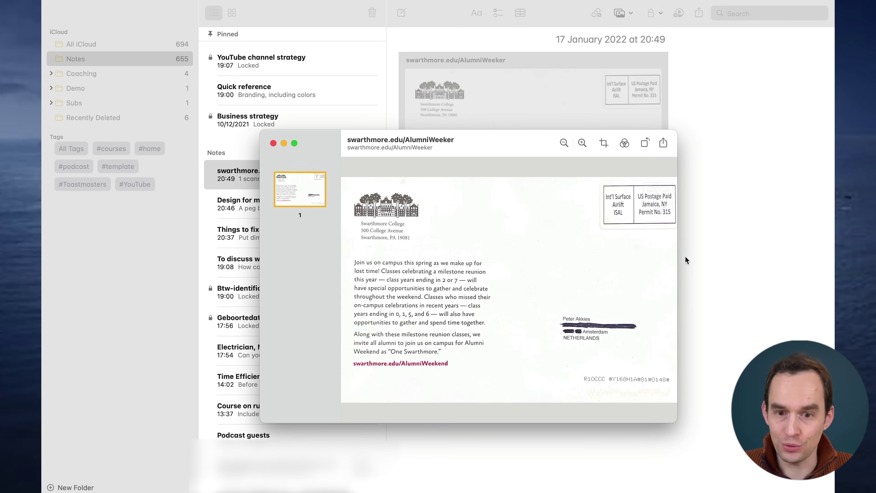
left_click_drag(352, 262, 453, 360)
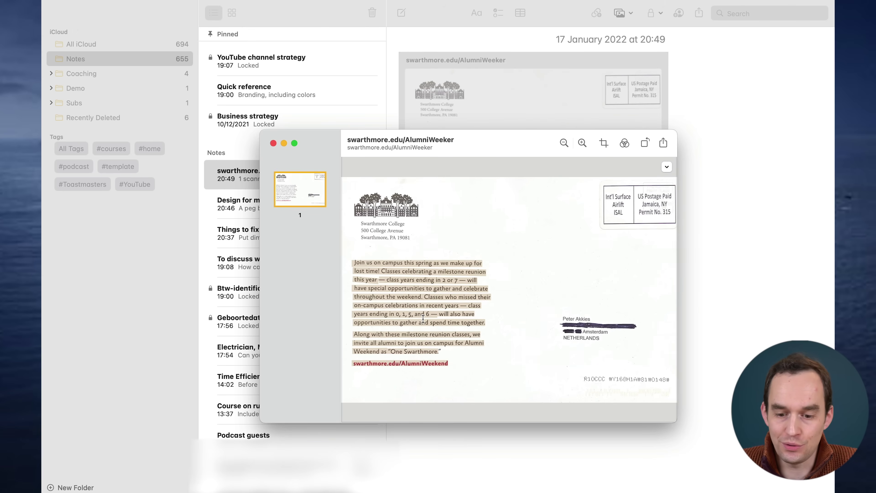
left_click(476, 223)
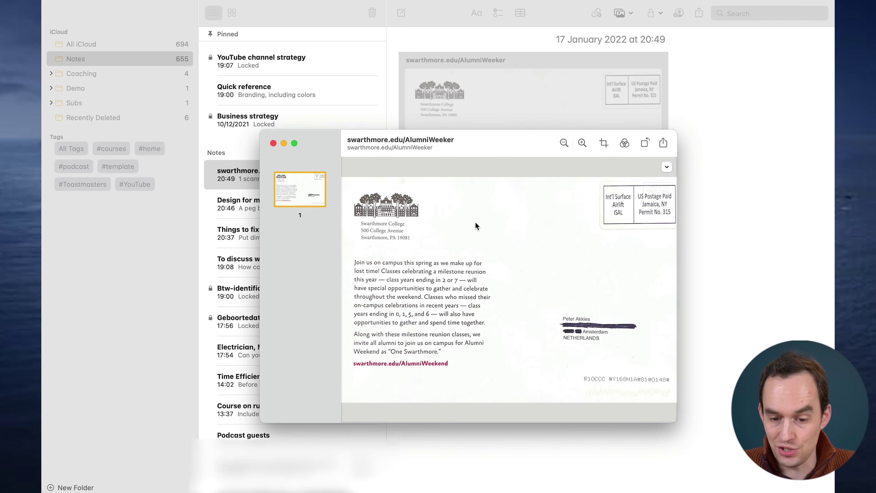
left_click(273, 143)
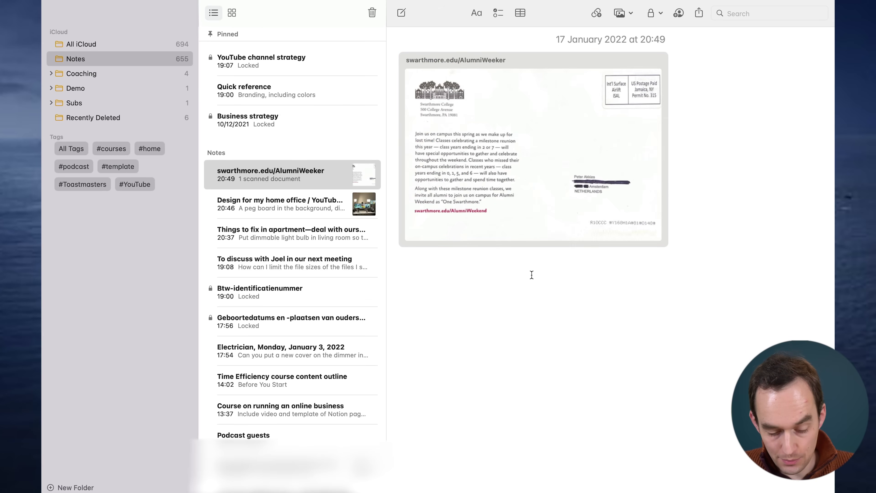
Step: Search all notes for "reunion", then return to the Notes folder
key("super+shift+4")
key("super+alt+f")
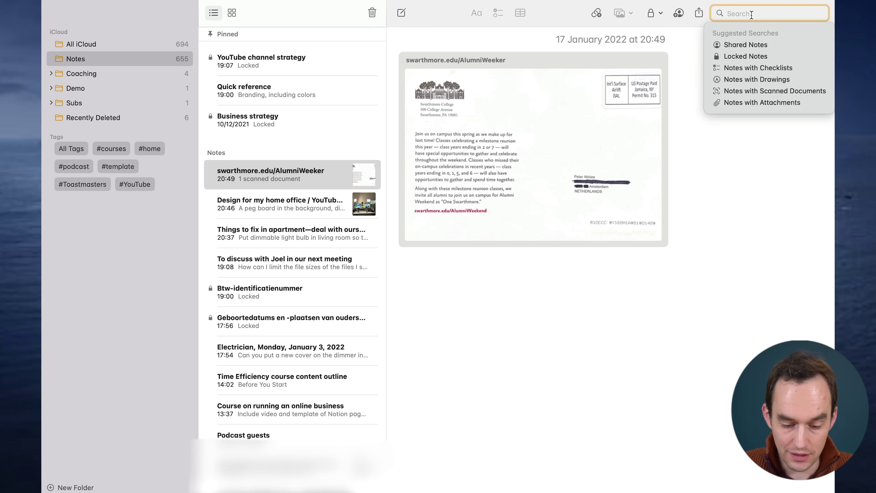
type("reunion")
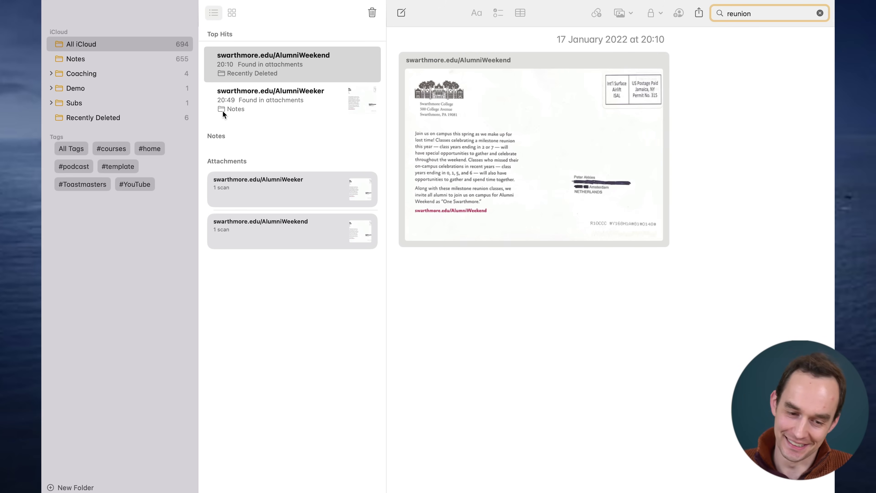
left_click(103, 59)
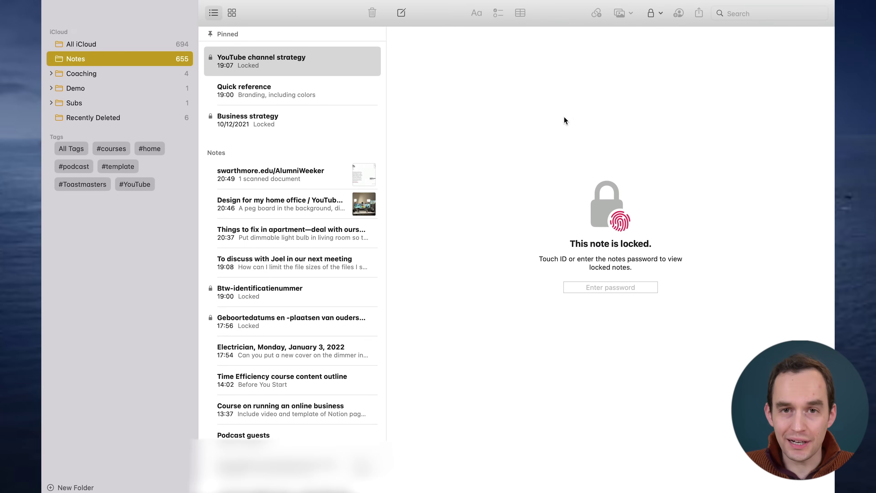
Step: Lock the "swarthmore.edu/AlumniWeeker" note that holds the scanned document
left_click(290, 294)
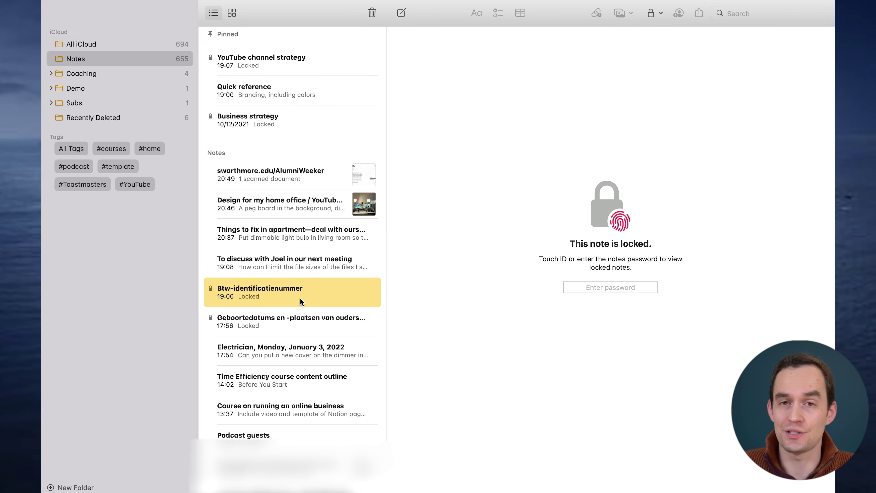
left_click(298, 178)
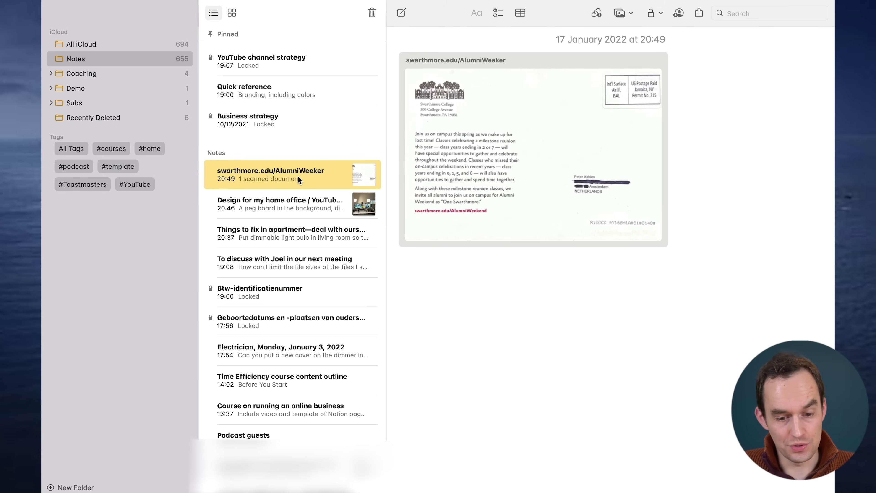
right_click(298, 179)
left_click(336, 212)
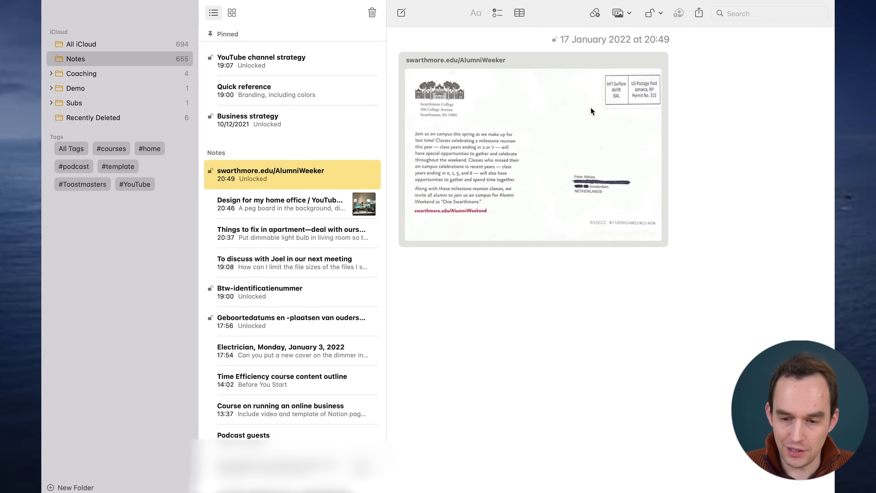
Step: Remove the lock from the "swarthmore.edu/AlumniWeeker" note
left_click(651, 17)
left_click(654, 27)
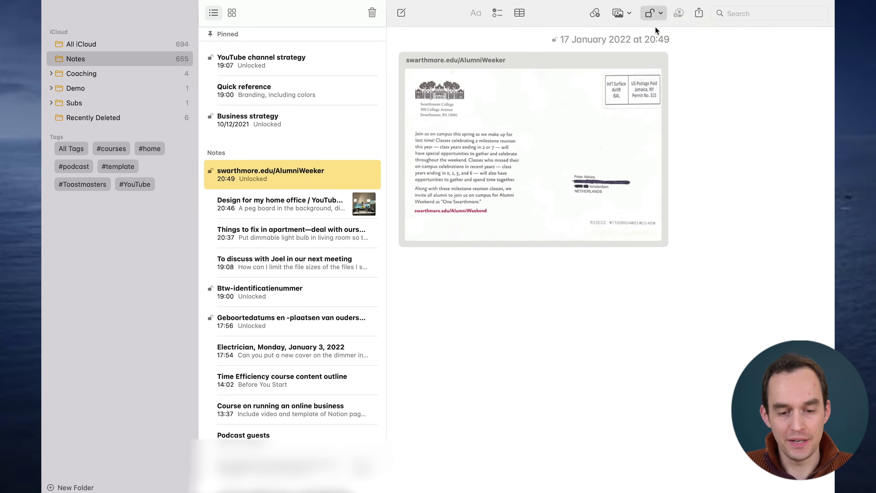
left_click(275, 289)
left_click(299, 174)
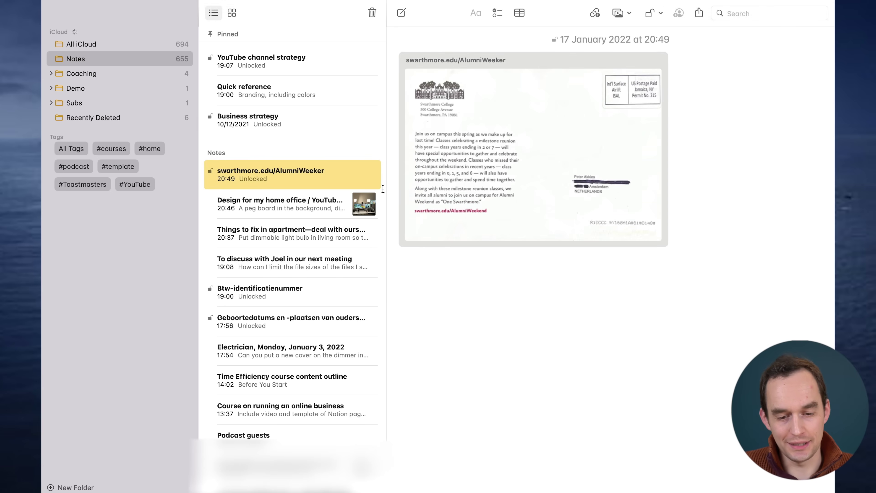
right_click(316, 173)
left_click(340, 208)
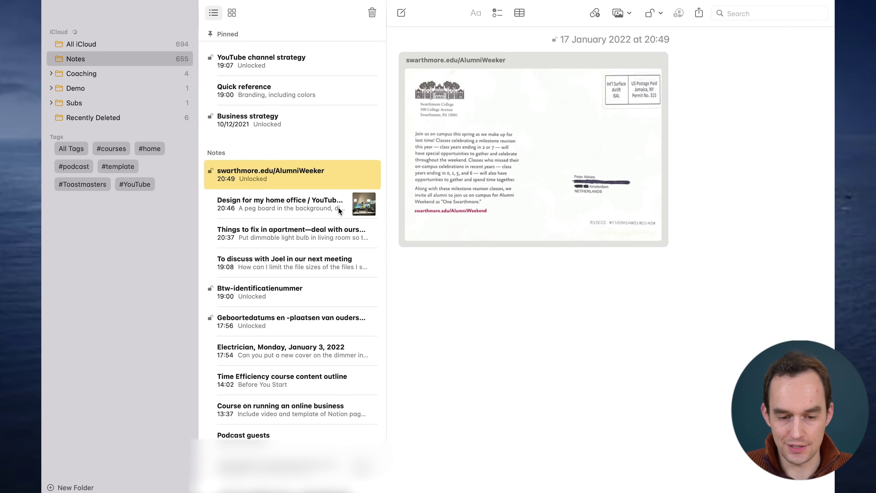
left_click(652, 17)
left_click(657, 30)
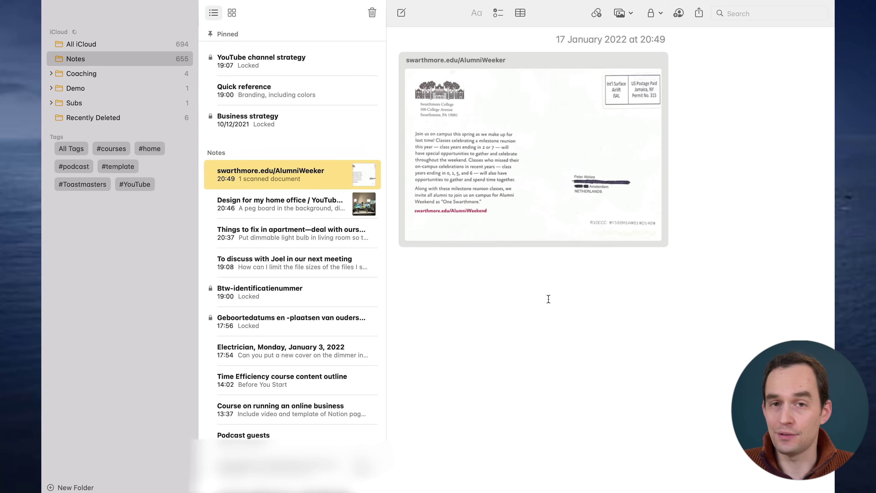
Step: Add the #home tag below the scanned document in the "swarthmore.edu/AlumniWeeker" note
left_click(549, 299)
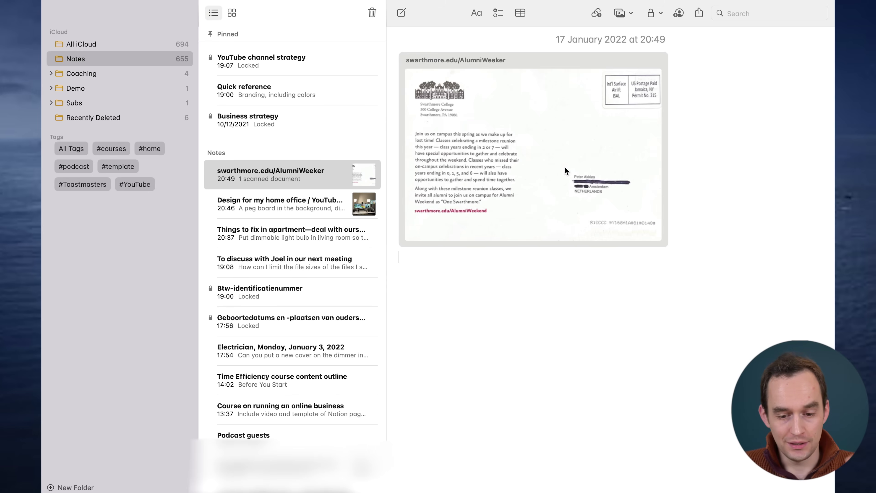
left_click(540, 299)
type("#home")
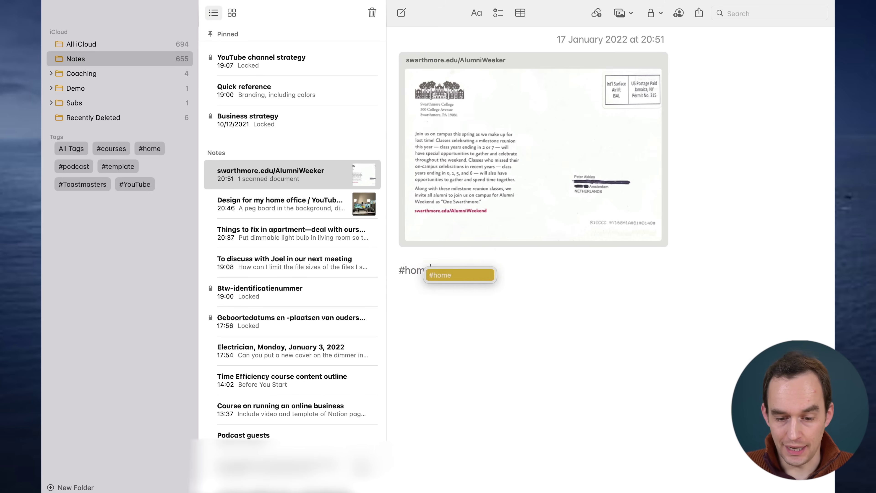
left_click(290, 214)
left_click(285, 176)
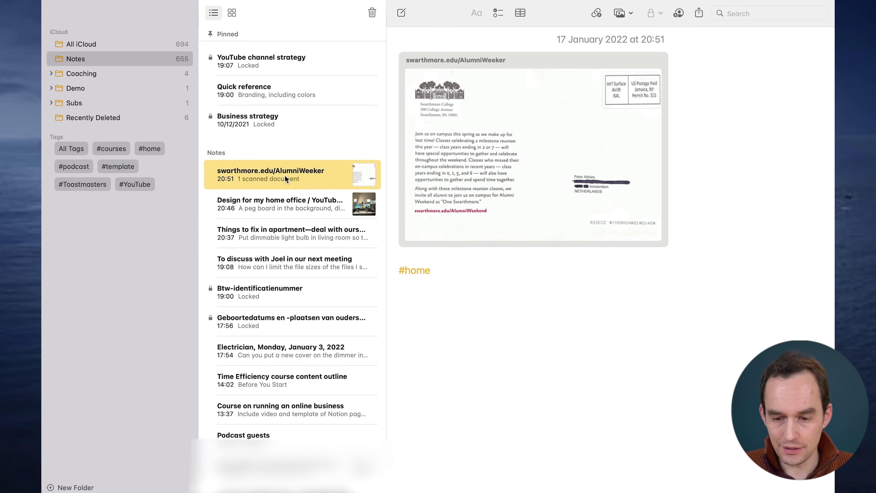
Step: Try to lock the "swarthmore.edu/AlumniWeeker" note while it carries the #home tag
left_click(654, 13)
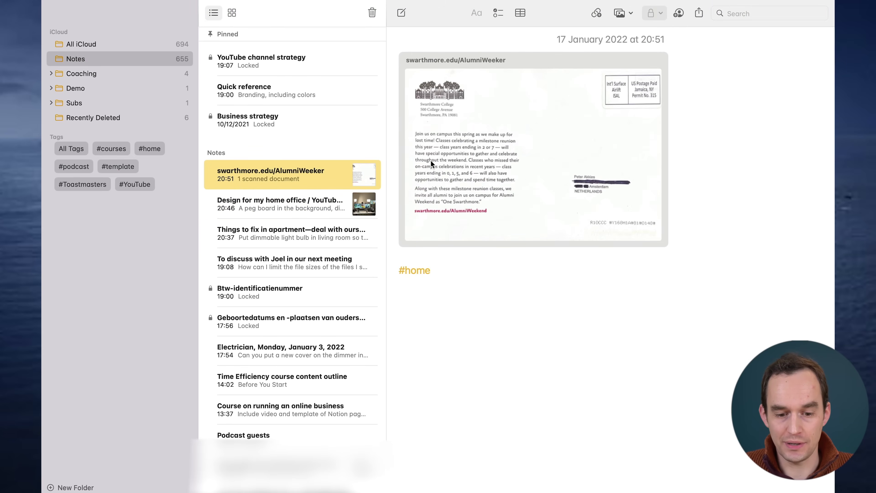
right_click(322, 185)
left_click(294, 182)
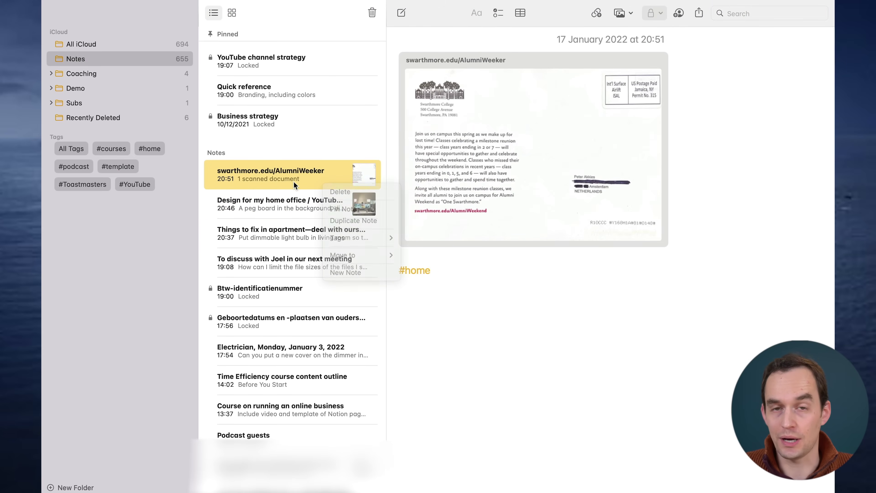
Step: Delete the #home tag below the scanned document in the "swarthmore.edu/AlumniWeeker" note
left_click(471, 282)
left_click_drag(432, 270, 403, 271)
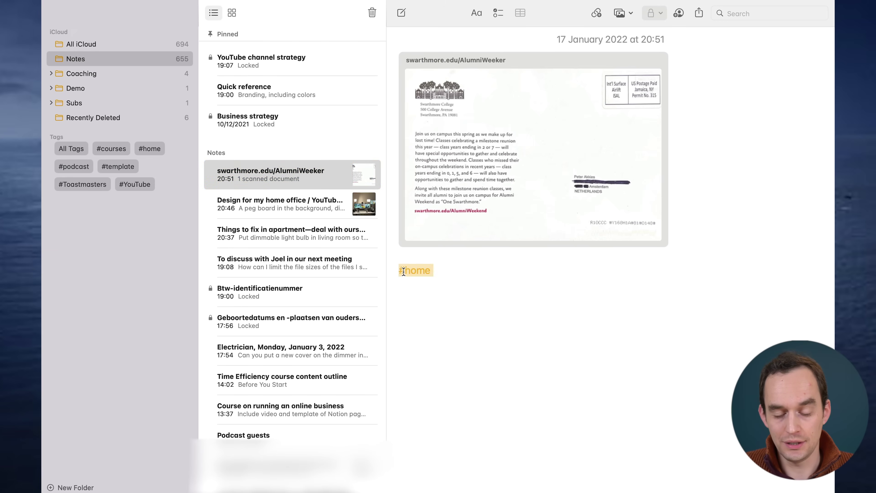
key("BackSpace")
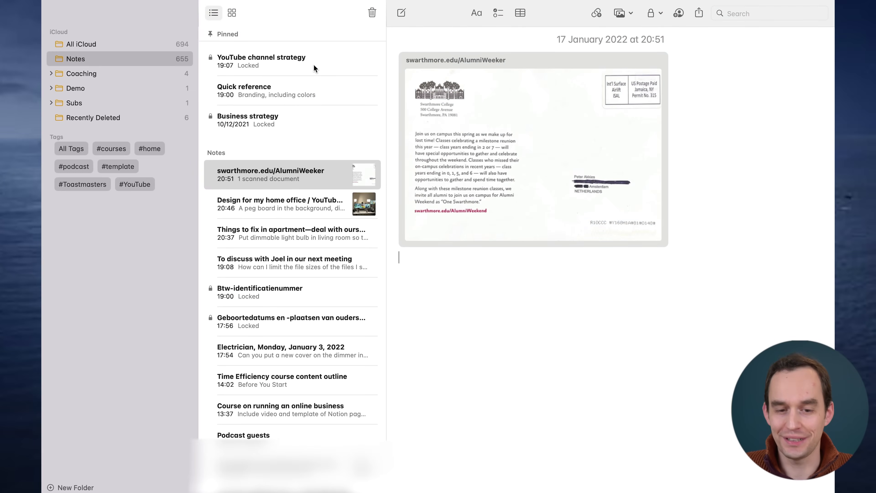
Step: Open the pinned "Quick reference" note and highlight the CTA color code
left_click(311, 101)
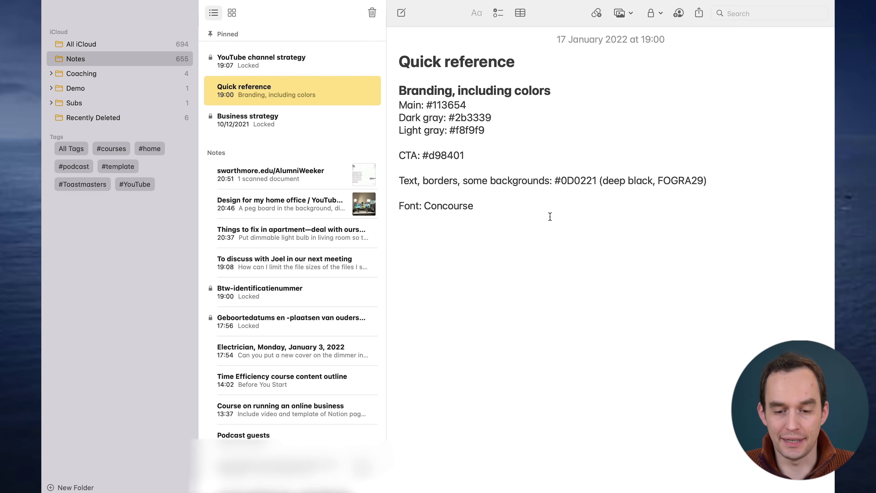
double_click(450, 156)
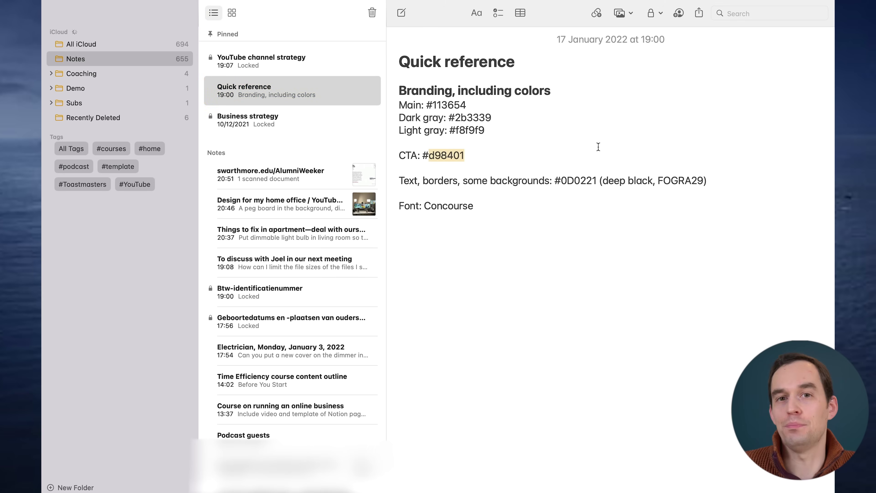
left_click(548, 154)
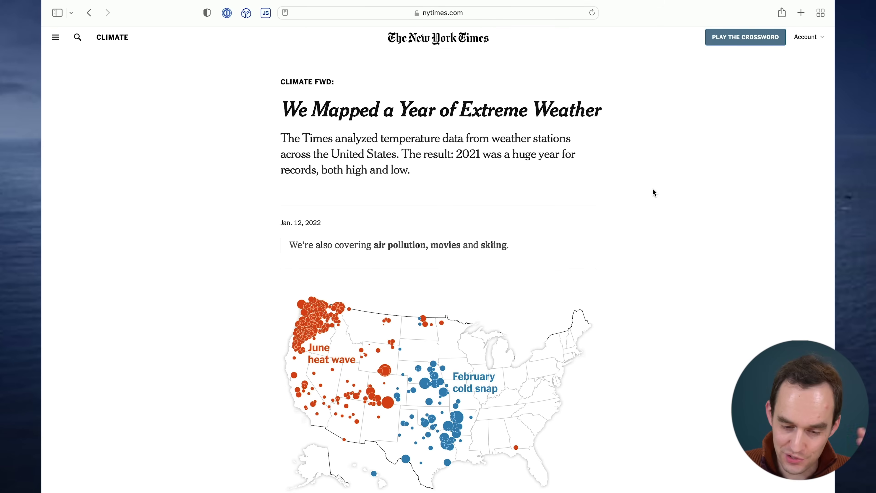
Step: Start sharing the "We Mapped a Year of Extreme Weather" article to Notes and look through the available destination notes
left_click(782, 12)
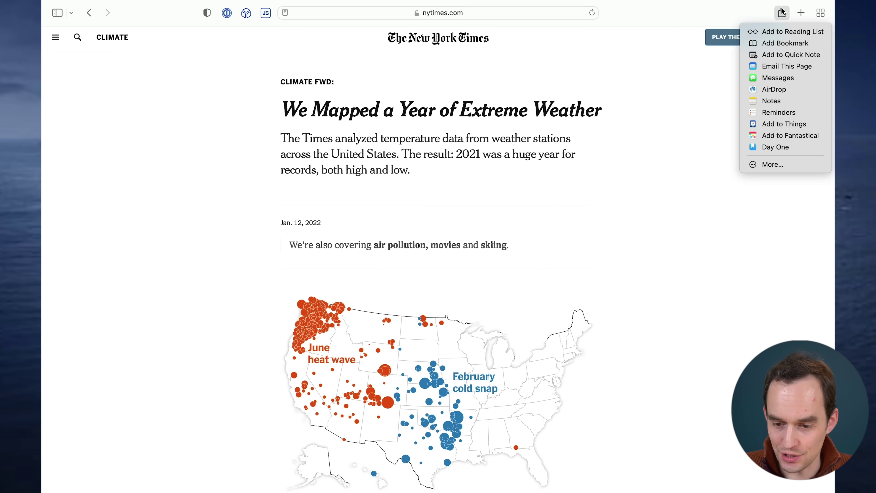
left_click(779, 102)
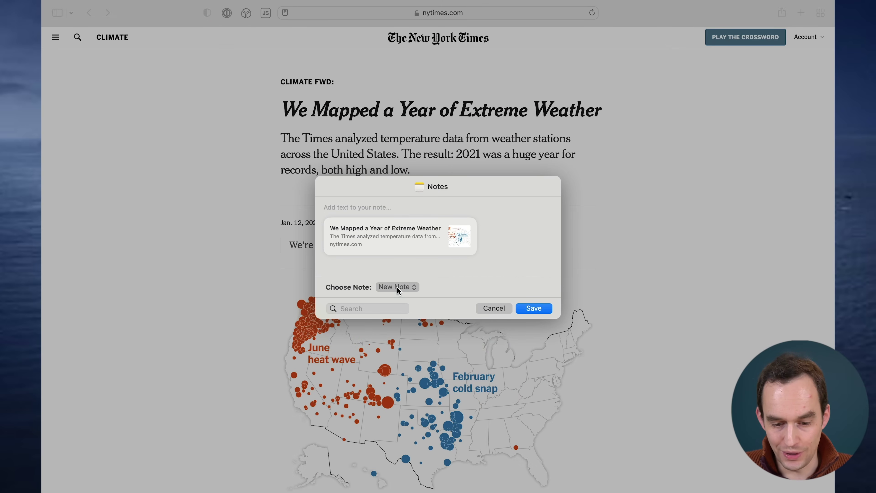
left_click(397, 287)
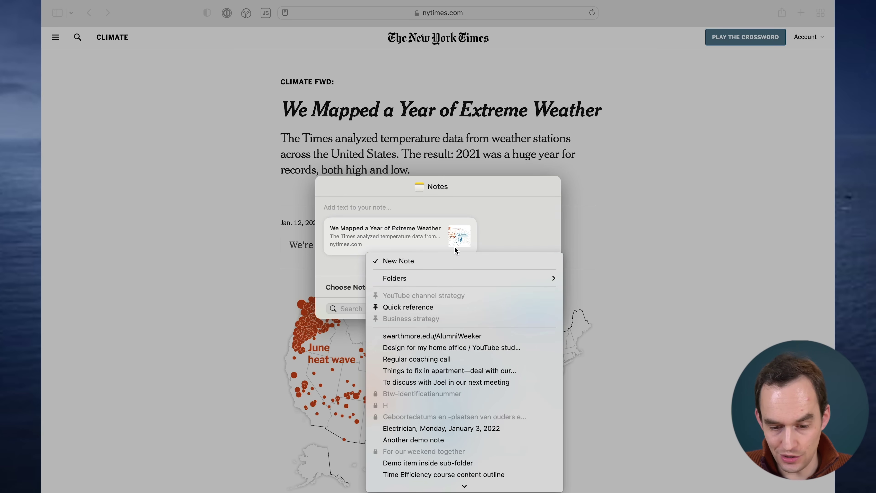
left_click(359, 292)
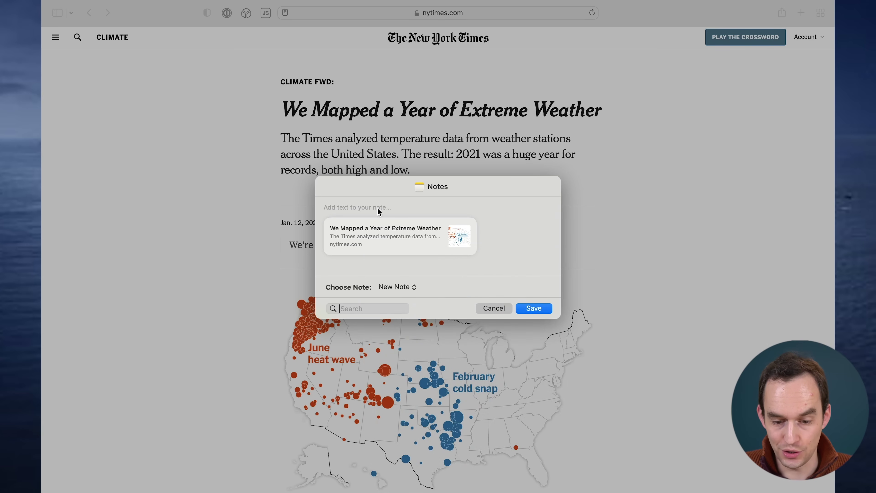
Step: Search the destination notes for "reunion", then clear the search
type("reunino")
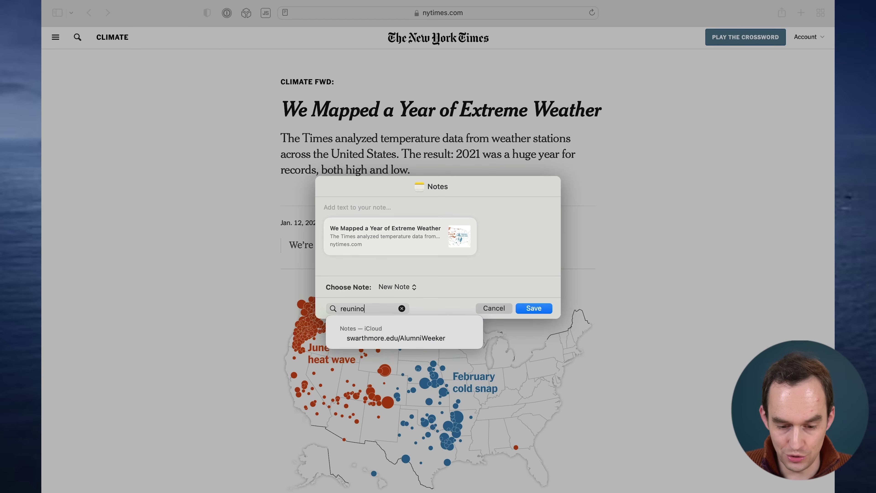
key("BackSpace")
key("BackSpace")
type("on")
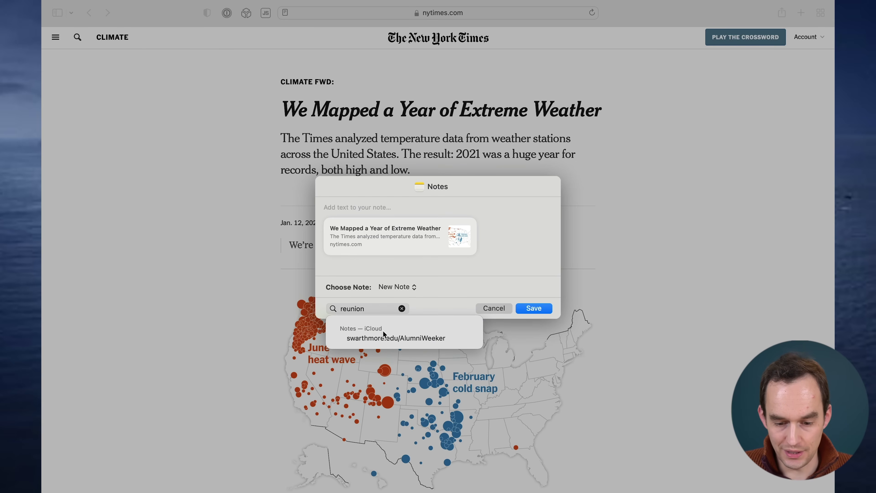
left_click(402, 308)
Step: Save the article to a new note with the text "This really got me questioning whether…", then open that note in Notes
left_click(366, 208)
type("This really got me ques")
type("tioning whether...")
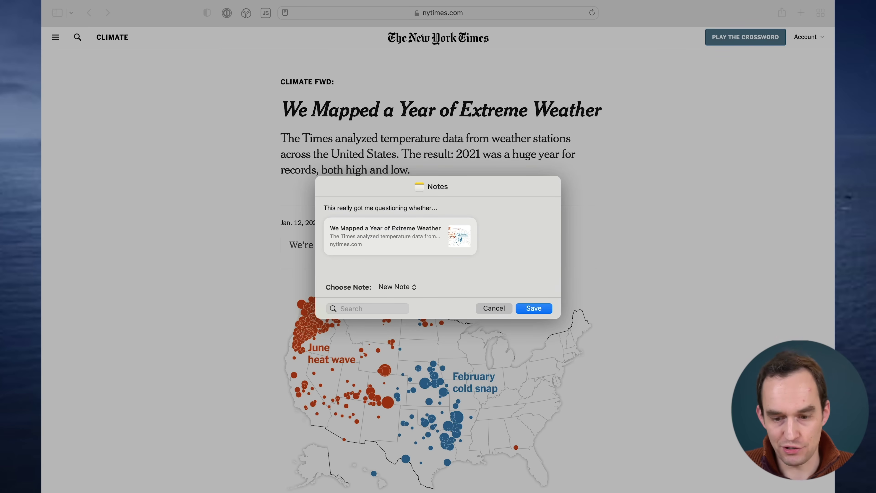
left_click(539, 308)
key("super+Tab")
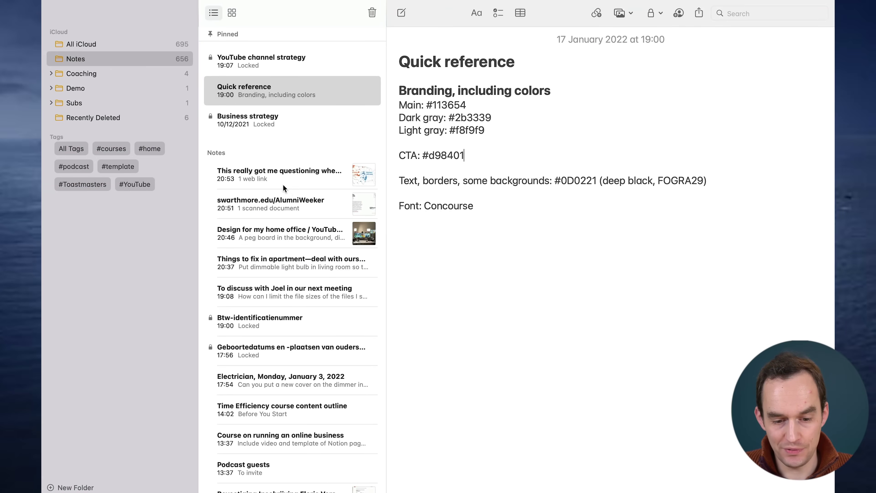
left_click(306, 180)
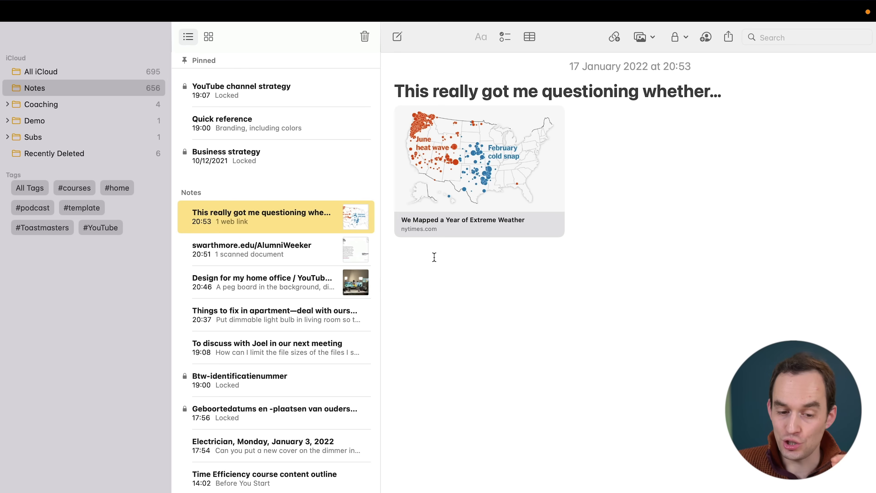
Step: Open the shared "Periodic home maintenance tasks" note and bring up its collaboration options
scroll(194, 398, "down", 5)
scroll(196, 400, "down", 12)
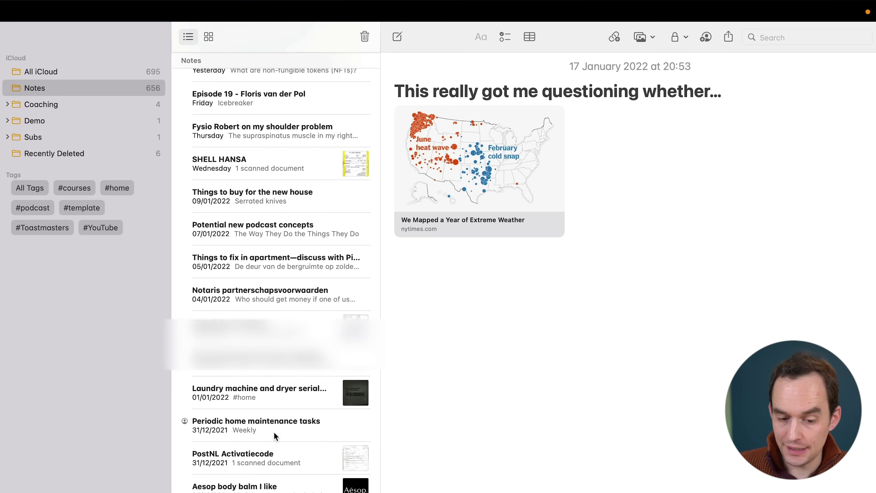
left_click(221, 433)
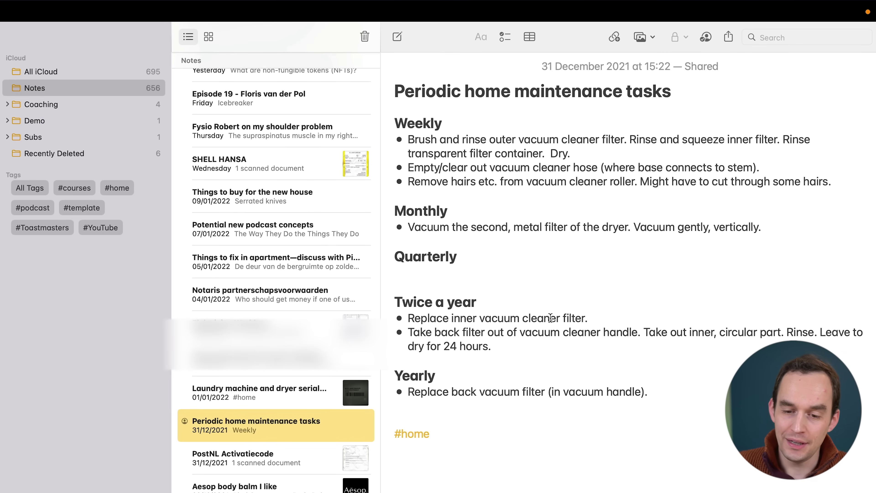
left_click(704, 42)
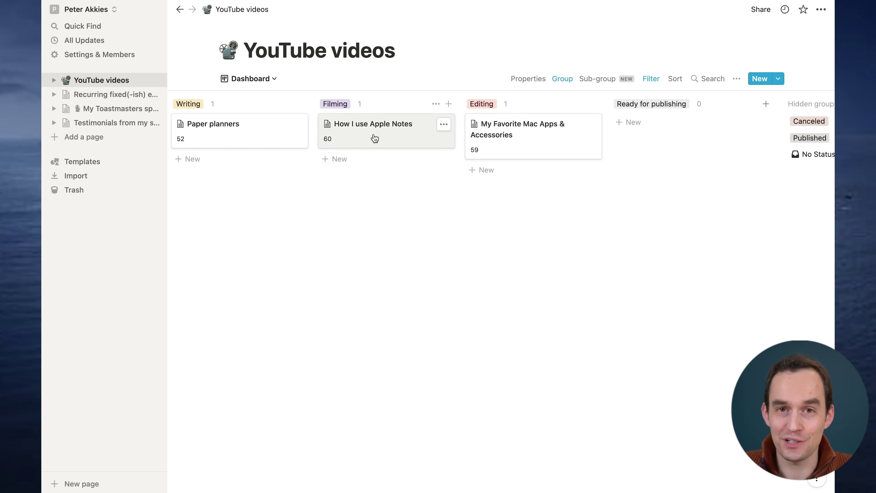
Step: In Notion, move the "How I use Apple Notes" card from Filming to Editing and remove the accidental untitled card
left_click_drag(382, 138, 447, 143)
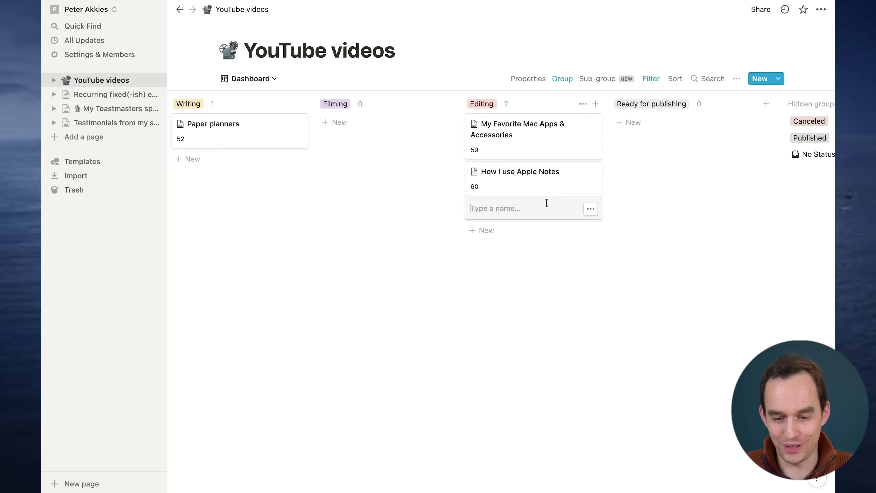
left_click(631, 207)
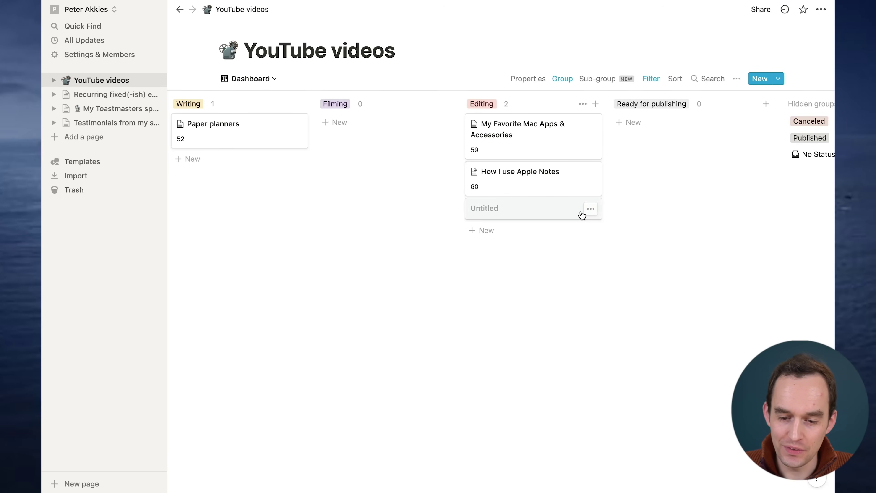
left_click(590, 208)
left_click(621, 247)
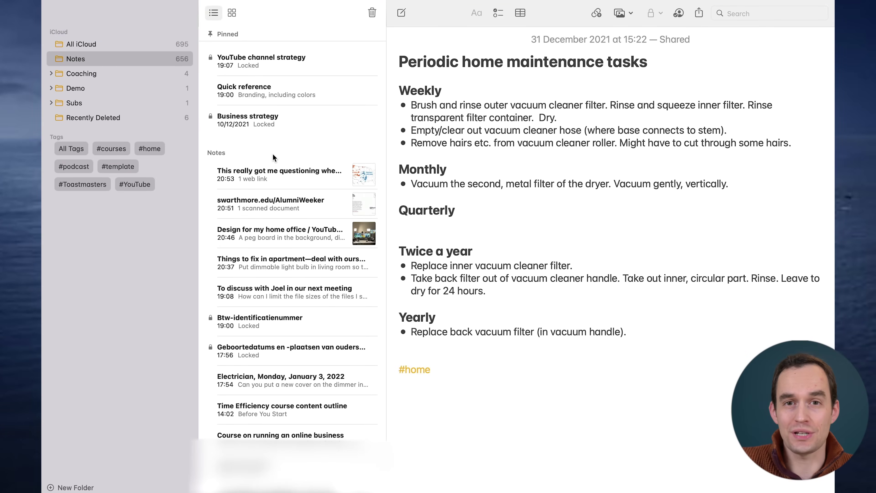
Step: In Notes, search all notes for "reunion", then return to the Notes folder
left_click(738, 13)
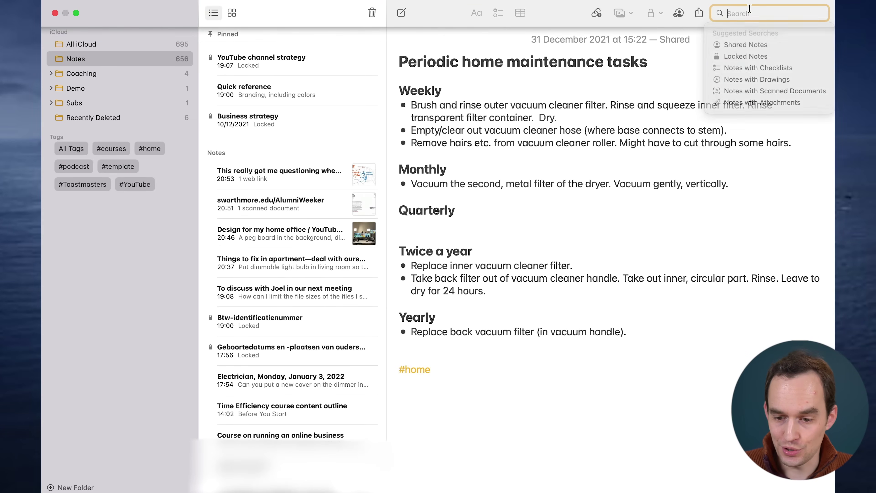
type("reunion")
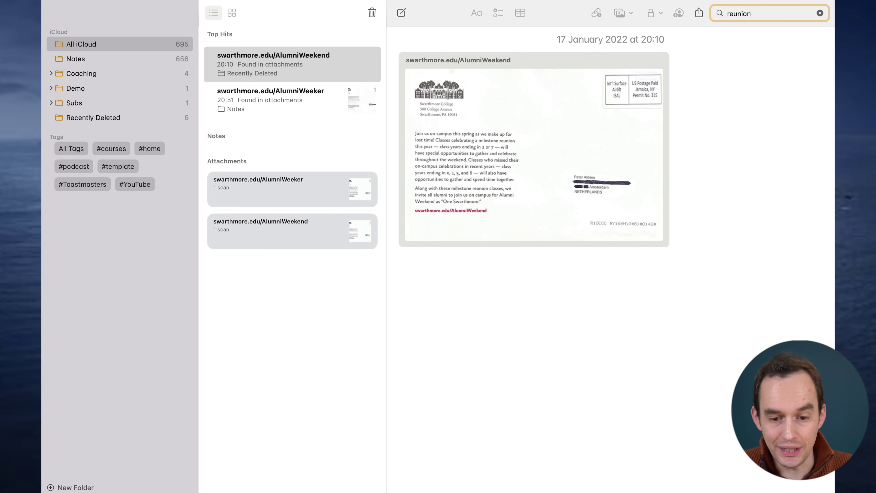
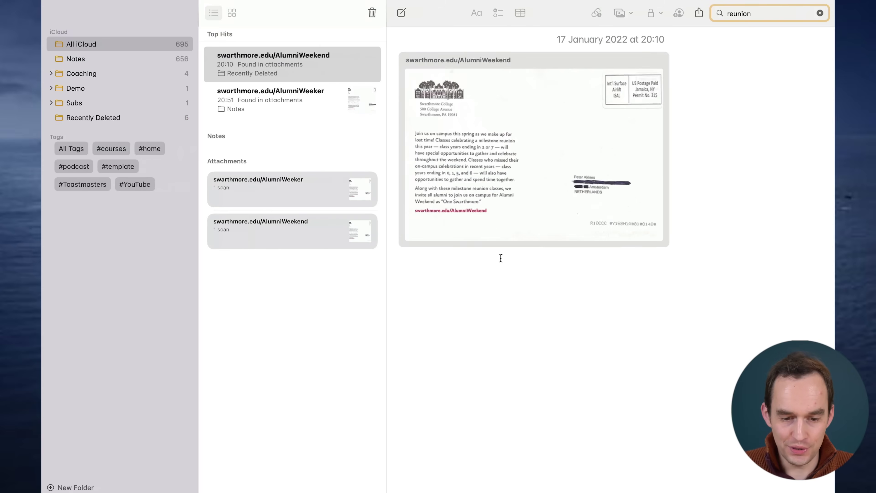
left_click(94, 59)
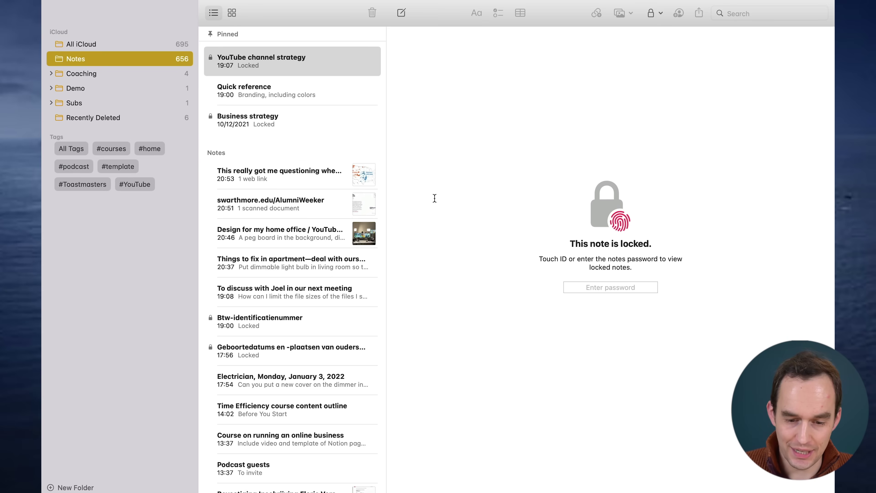
Step: Create a new note titled "Today's to-dos" and start a checklist below the title
key("super+n")
type("Today's to-dos")
key("Return")
left_click(503, 16)
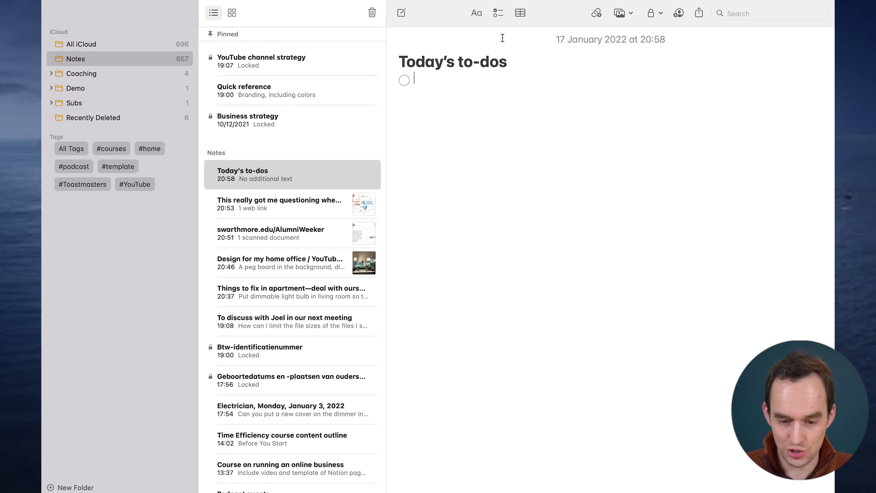
Step: Add the checklist items "Record YouTube video on Apple Notes", "Go lifting in the gym" and "Book tickets to Mexico for a scuba diving trip"
type("Record YouTube")
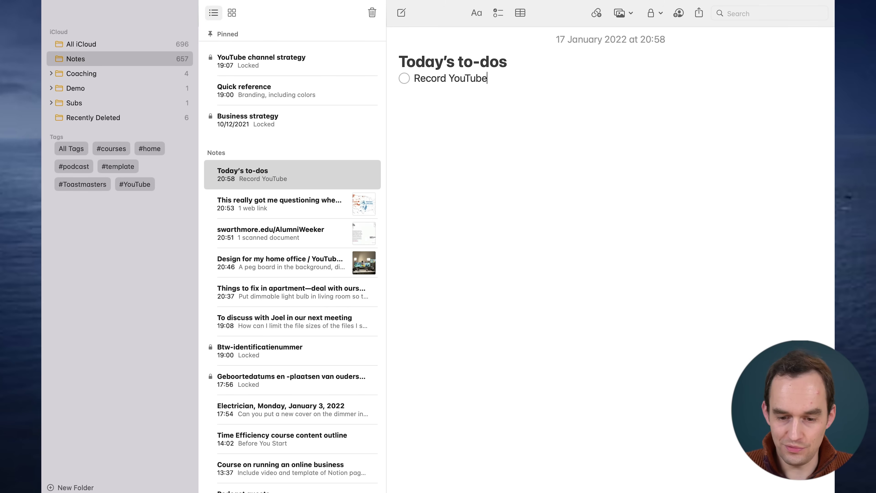
type(" video on Apple Notes")
key("Return")
type("Go lifting in the gym")
key("Return")
type("B")
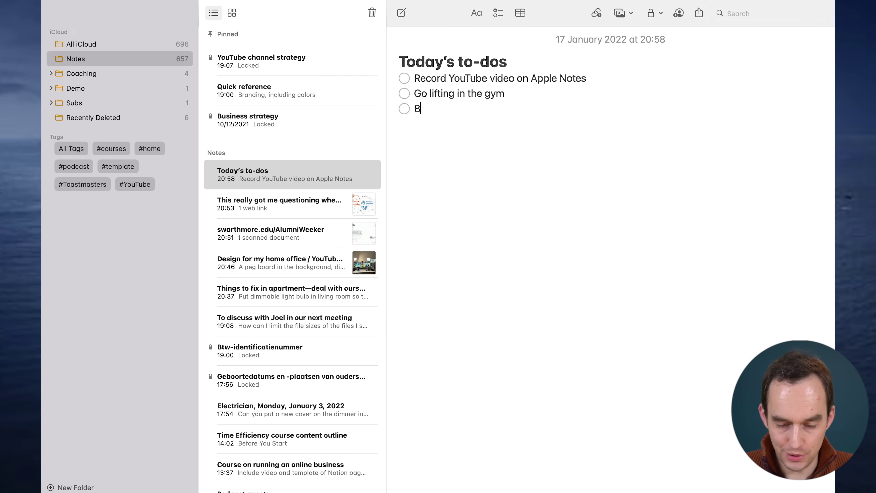
type("ook tickets to Mexico fo")
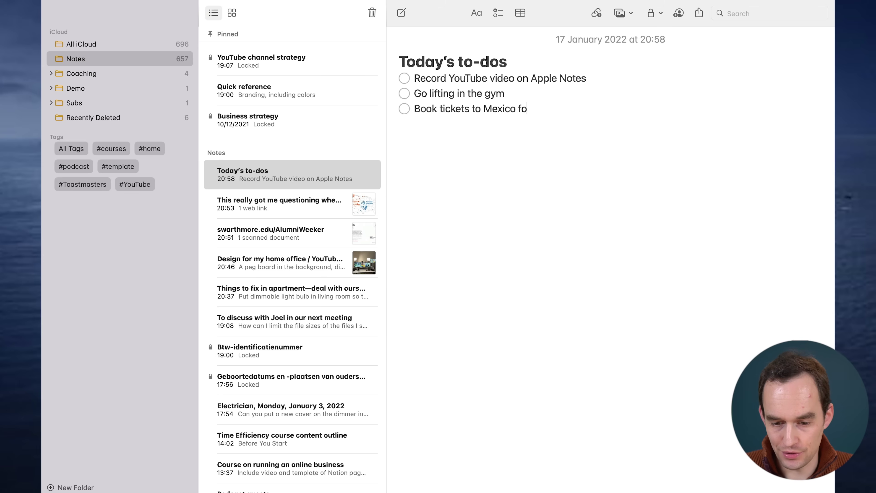
type("r a scuba diving trip")
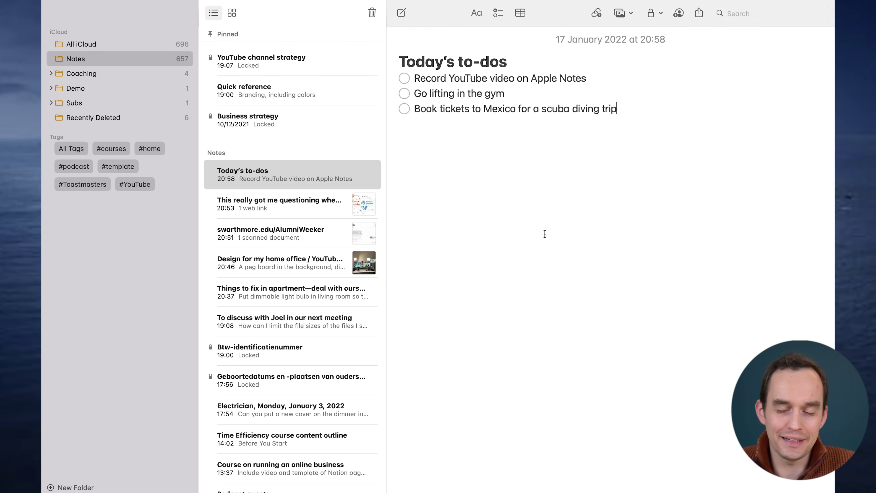
Step: Switch to the Things app from the "Today's to-dos" note
left_click(531, 78)
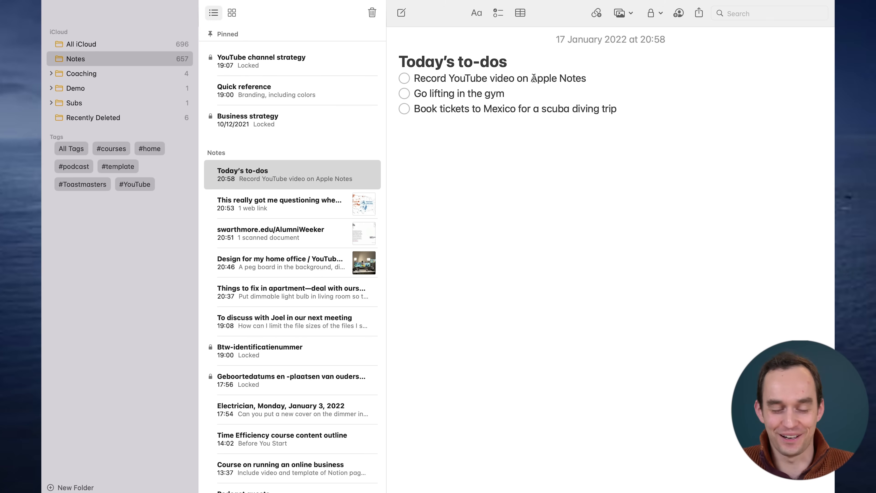
key("super+Tab")
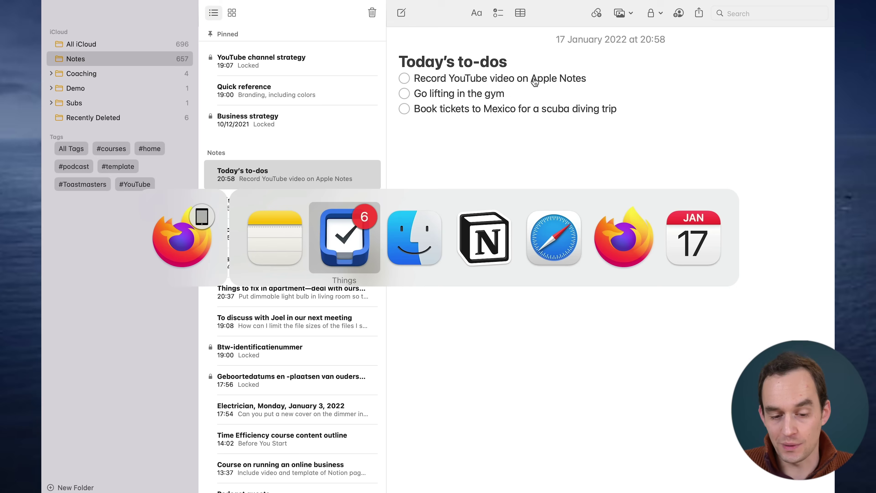